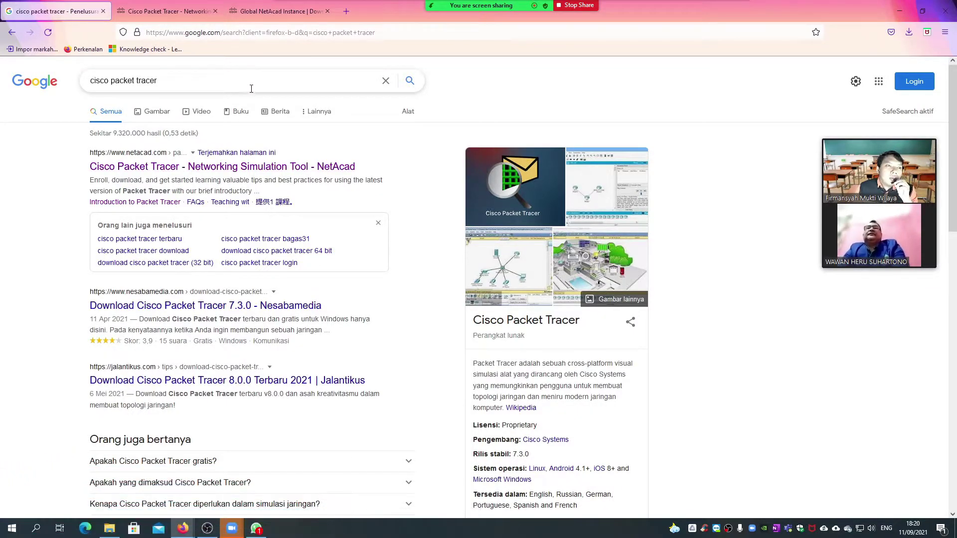
# - Show Google results for 'cisco packet tracer' with the NetAcad page first, closing the suggestions list
pyautogui.click(234, 80)
pyautogui.click(502, 92)
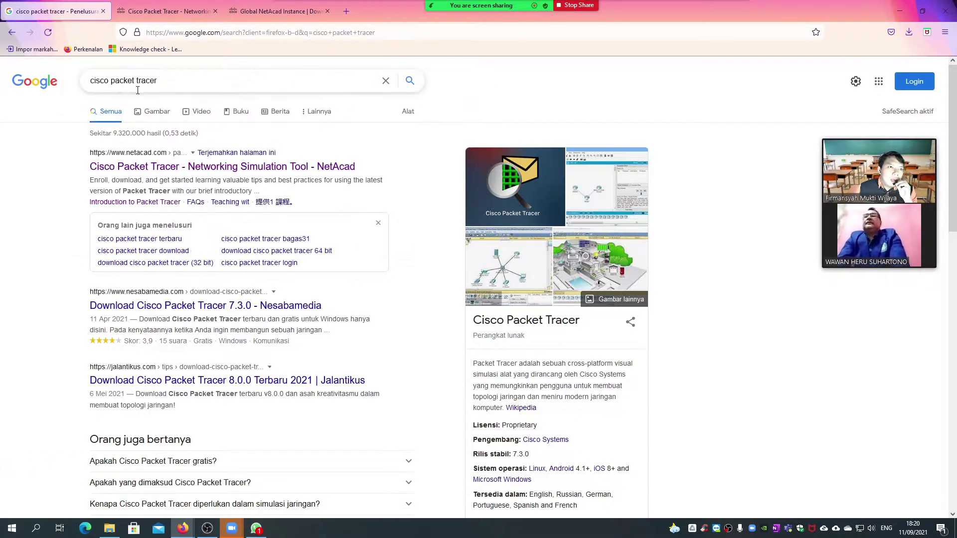
pyautogui.click(199, 75)
pyautogui.press('Escape')
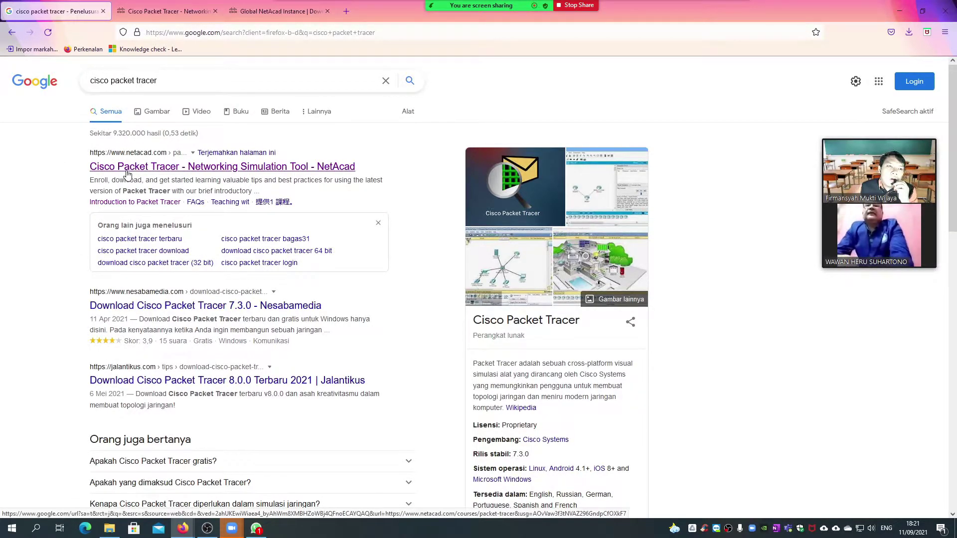
# - Switch to the NetAcad tab and go to My NetAcad > I'm Learning to see the enrolled courses
pyautogui.click(149, 11)
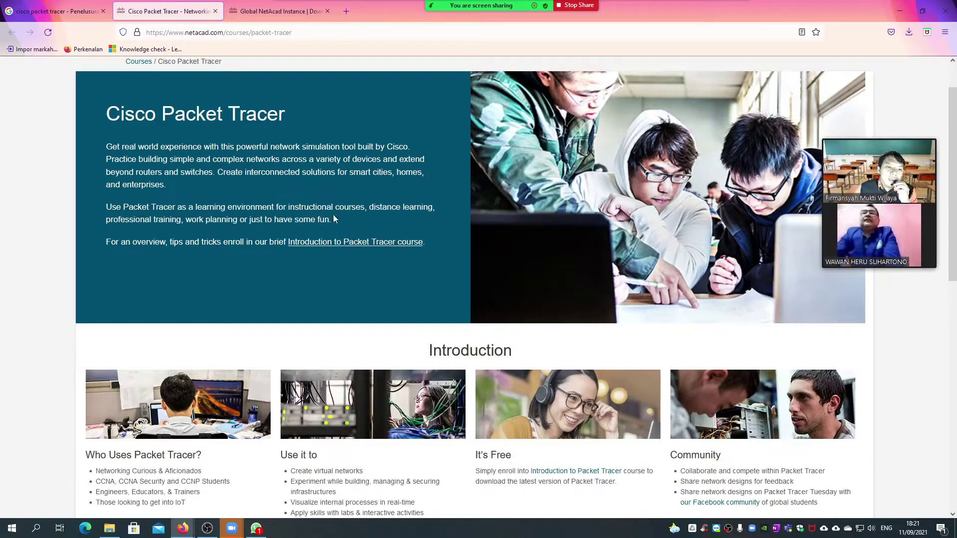
pyautogui.scroll(1, 334, 220)
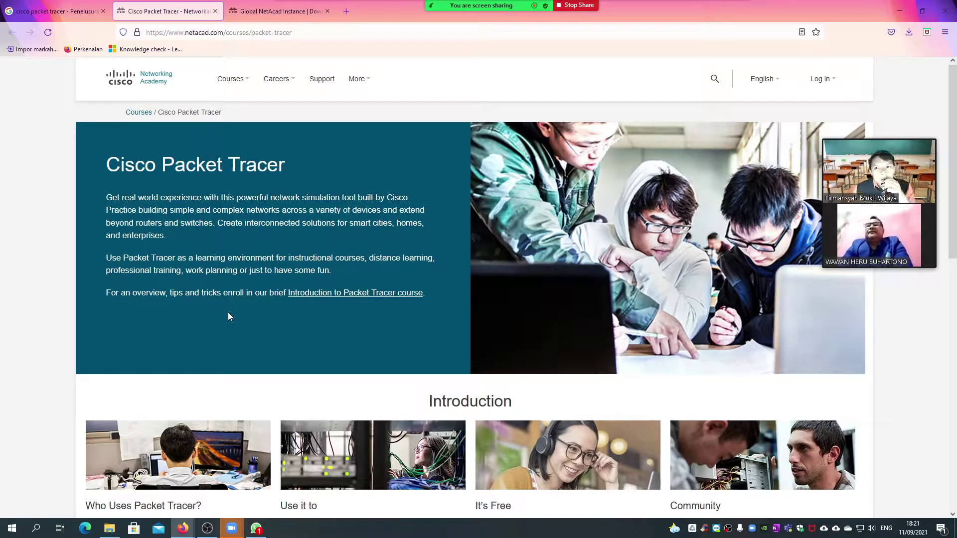
pyautogui.click(291, 8)
pyautogui.scroll(10, 320, 162)
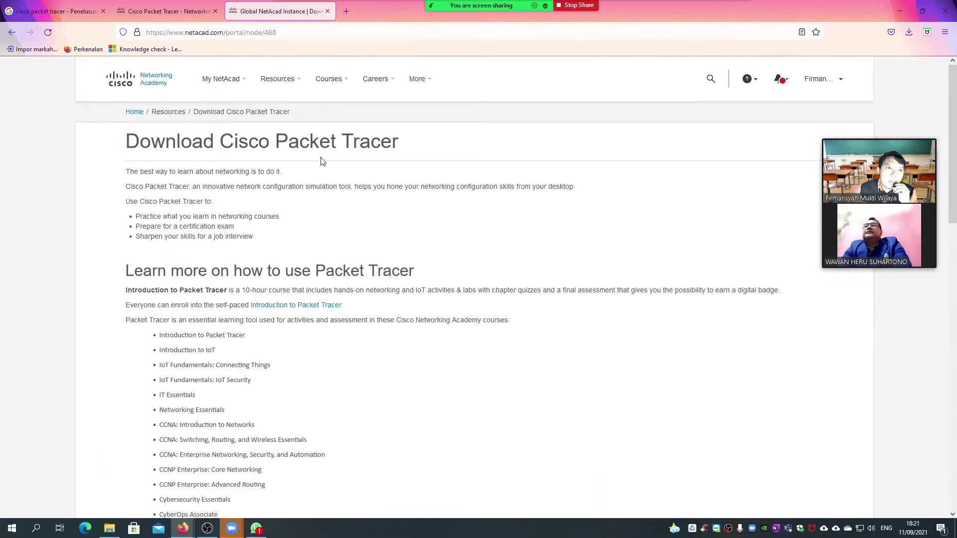
pyautogui.moveTo(227, 83)
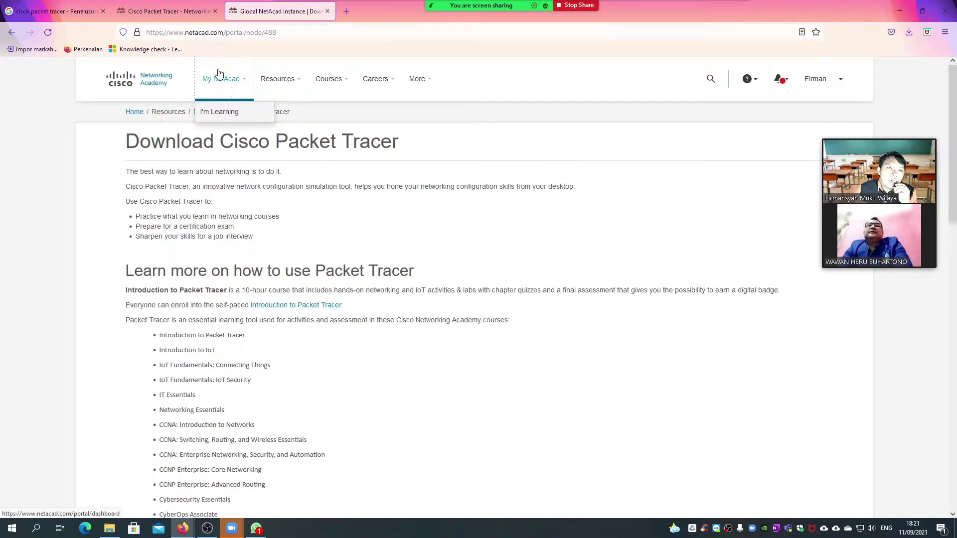
pyautogui.click(226, 111)
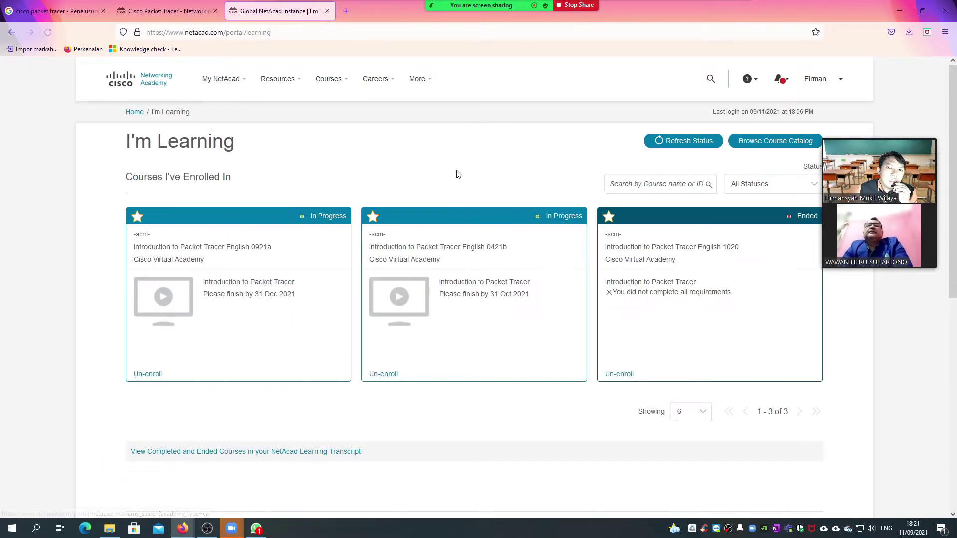
pyautogui.click(823, 79)
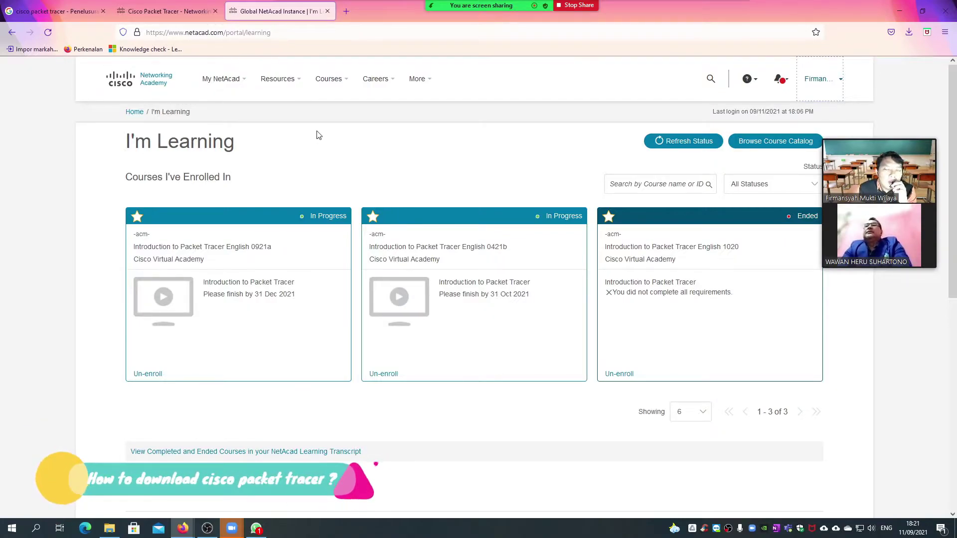
pyautogui.moveTo(288, 85)
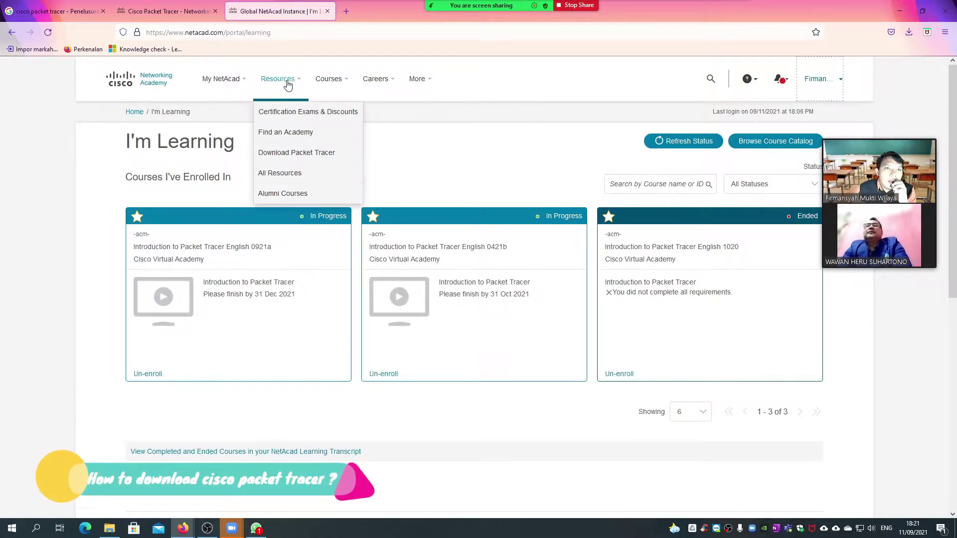
# - Go to the Download Cisco Packet Tracer page and scroll through it
pyautogui.click(293, 158)
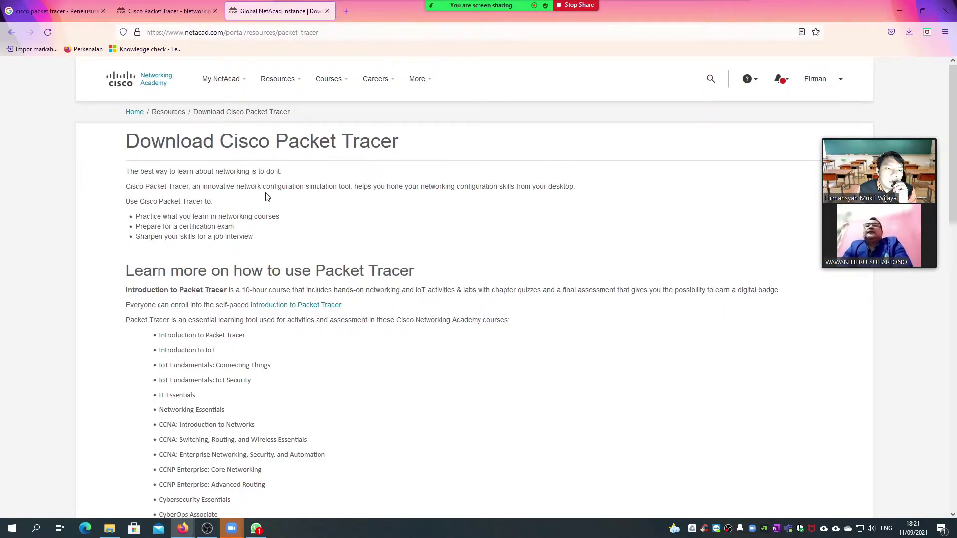
pyautogui.scroll(-12, 267, 197)
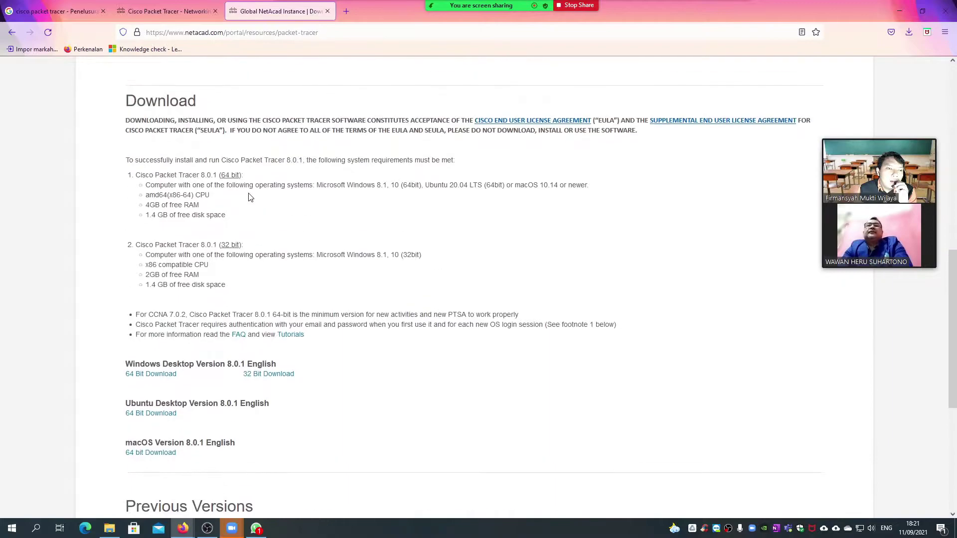
pyautogui.scroll(-2, 180, 311)
pyautogui.scroll(1, 180, 311)
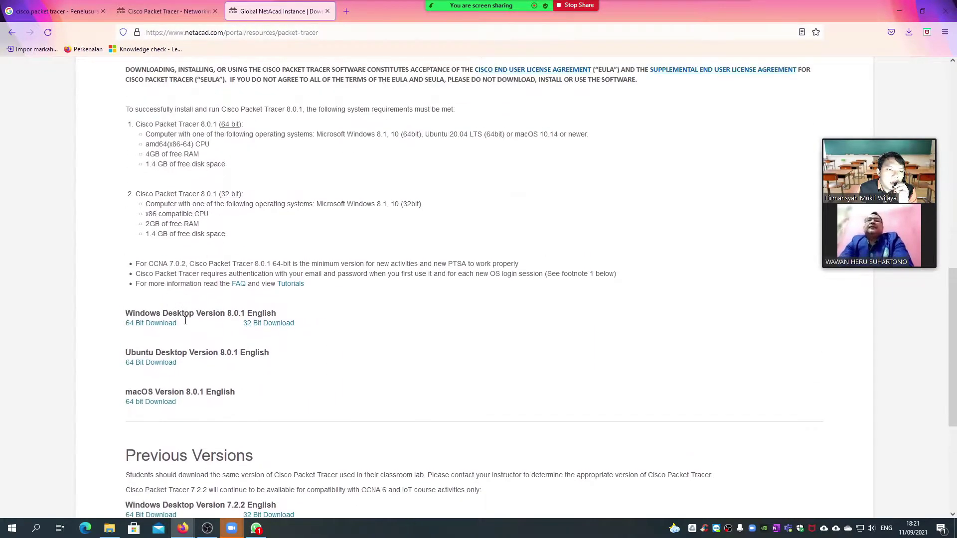
pyautogui.scroll(1, 189, 214)
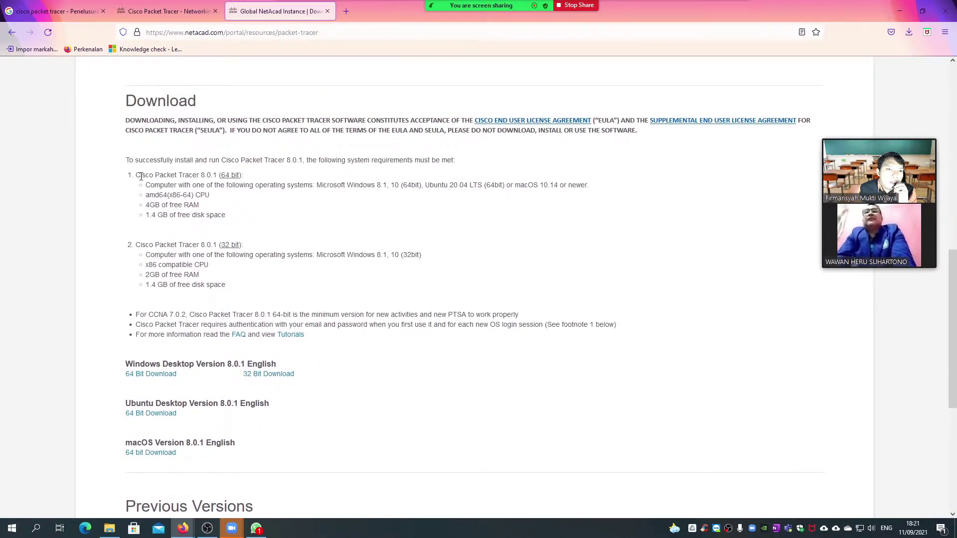
# - Highlight the 8.0.1 64-bit and 4GB free RAM requirements and scroll down to the download links
pyautogui.moveTo(142, 176); pyautogui.dragTo(229, 245)
pyautogui.click(216, 211)
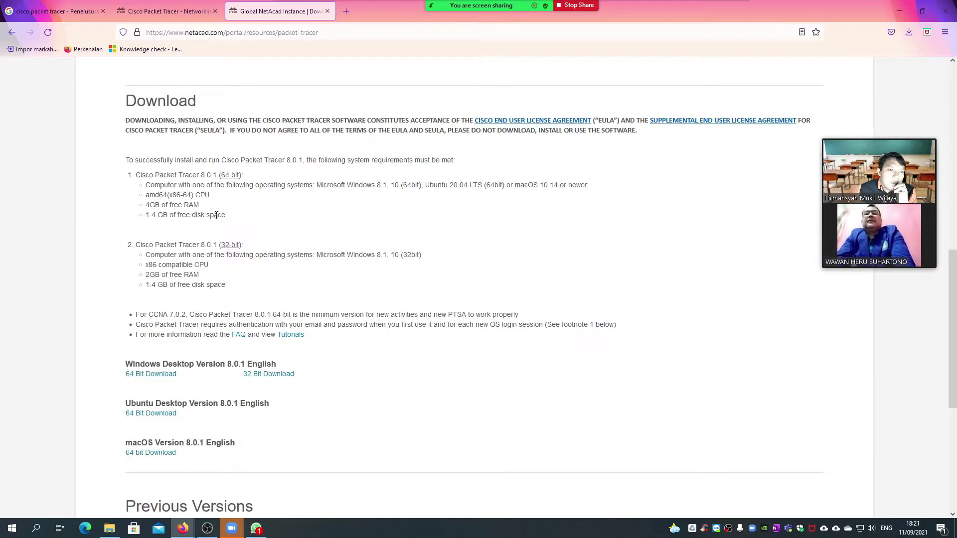
pyautogui.moveTo(150, 203); pyautogui.dragTo(181, 213)
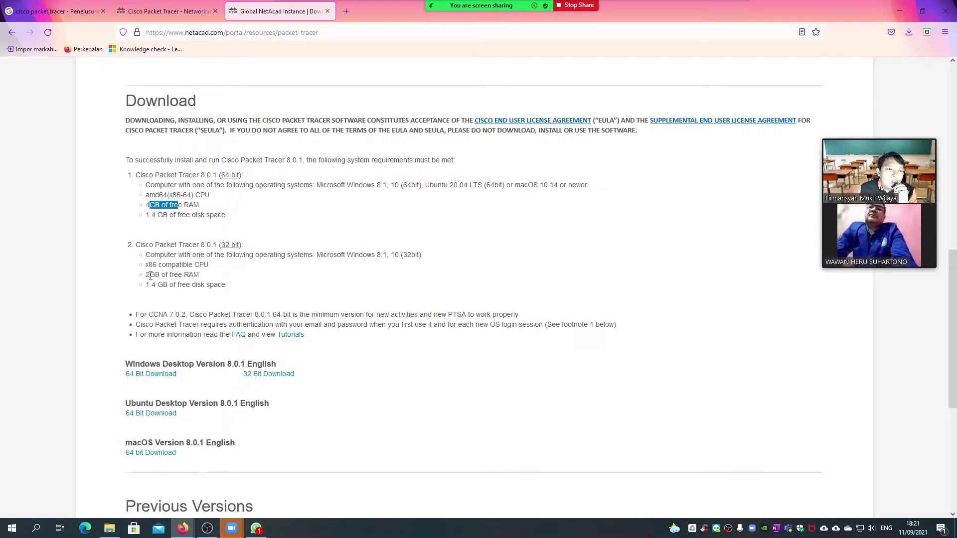
pyautogui.scroll(-1, 234, 349)
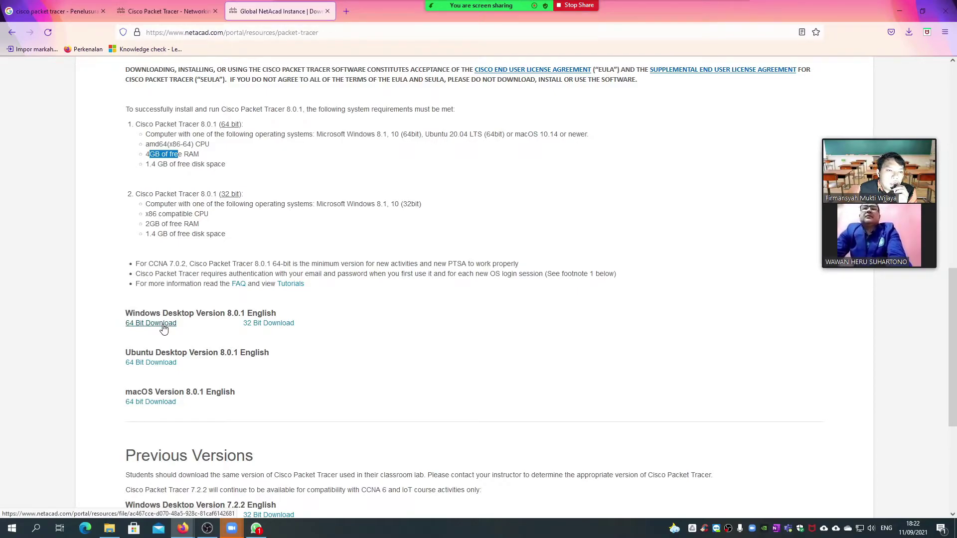
# - Download the Windows 64-bit Packet Tracer 8.0.1 installer and save it to disk
pyautogui.click(164, 327)
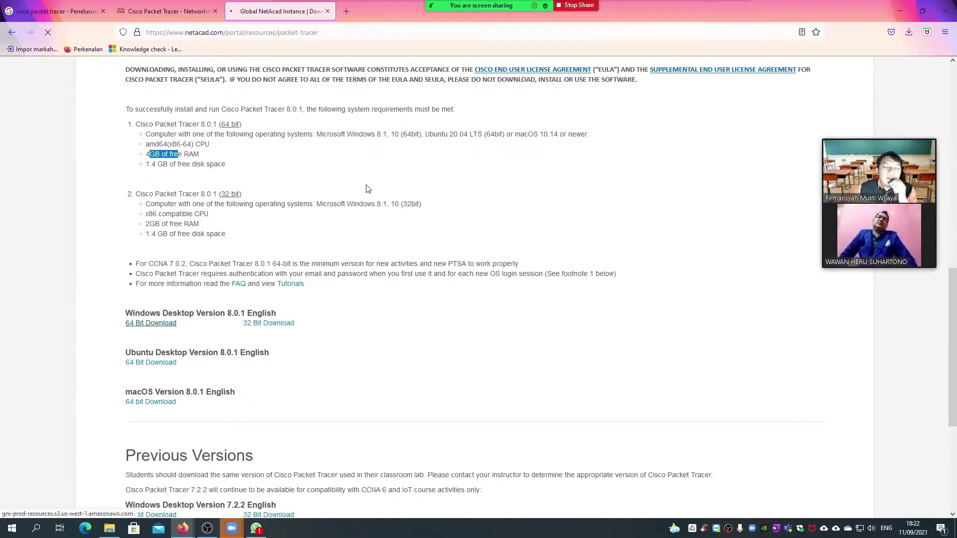
pyautogui.click(353, 280)
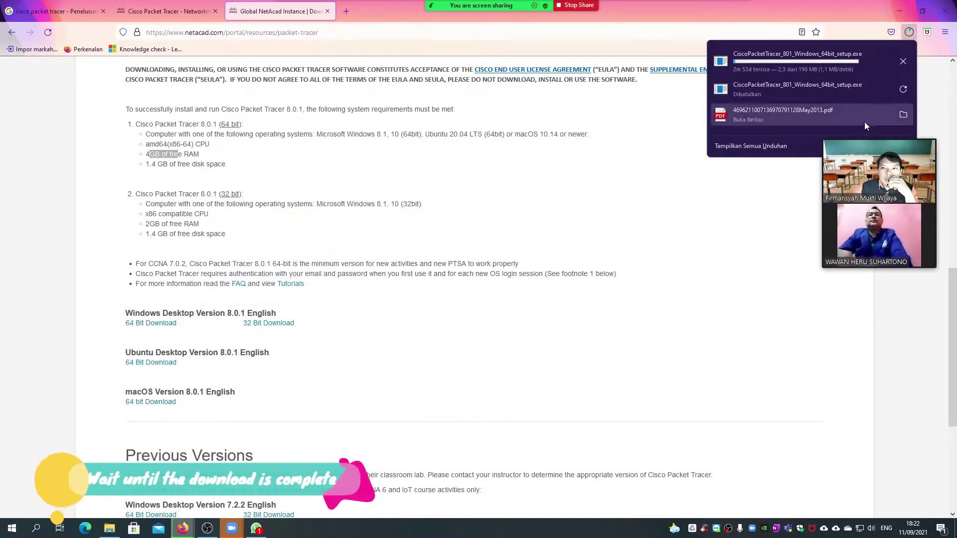
pyautogui.click(772, 118)
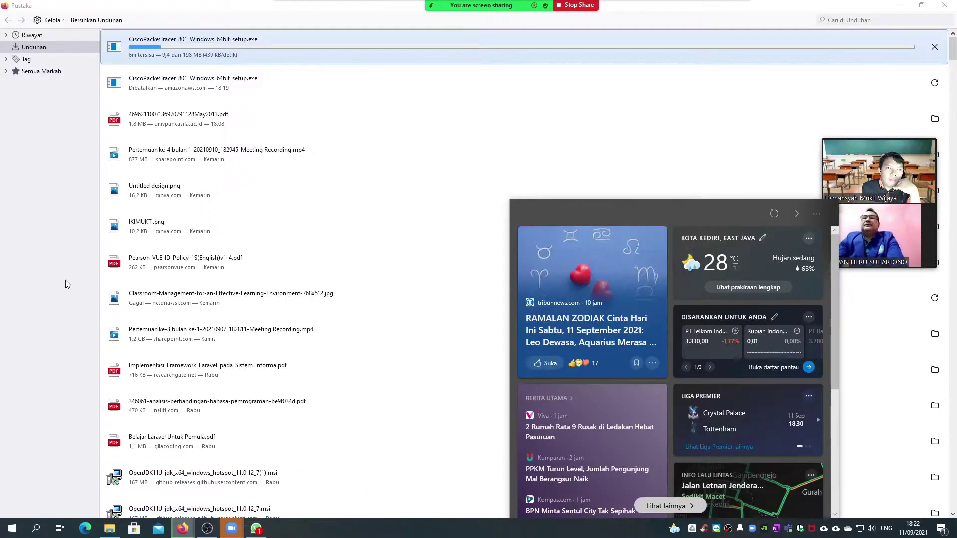
# - Start CiscoPacketTracer_801_Windows_64bit_setup.exe downloading in Free Download Manager, with Firefox minimized
pyautogui.press('super')
pyautogui.press('super')
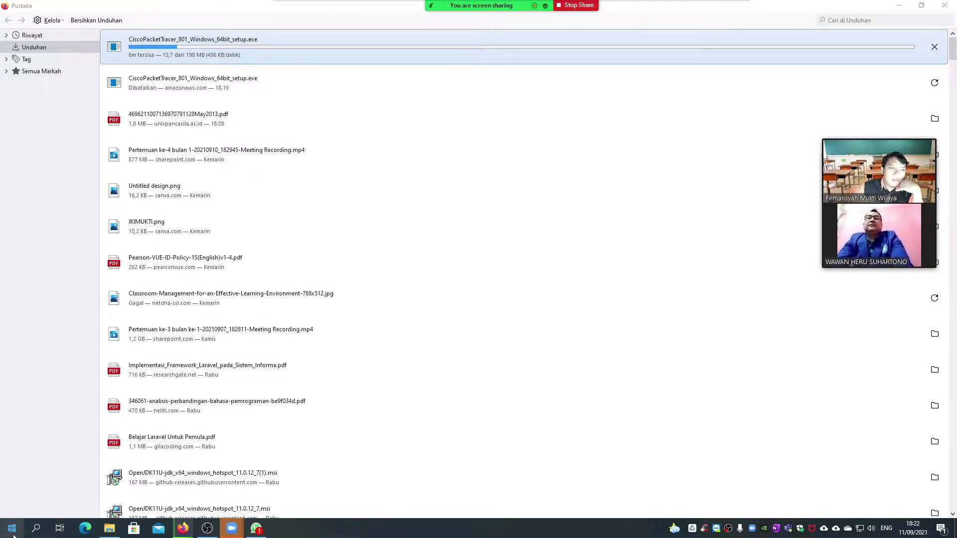
pyautogui.click(464, 294)
pyautogui.click(464, 314)
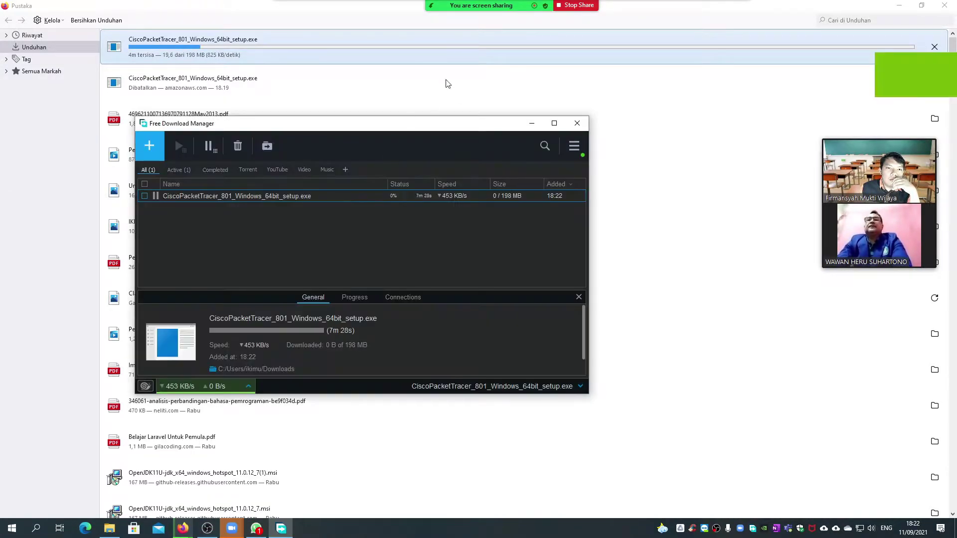
pyautogui.click(929, 48)
pyautogui.click(944, 5)
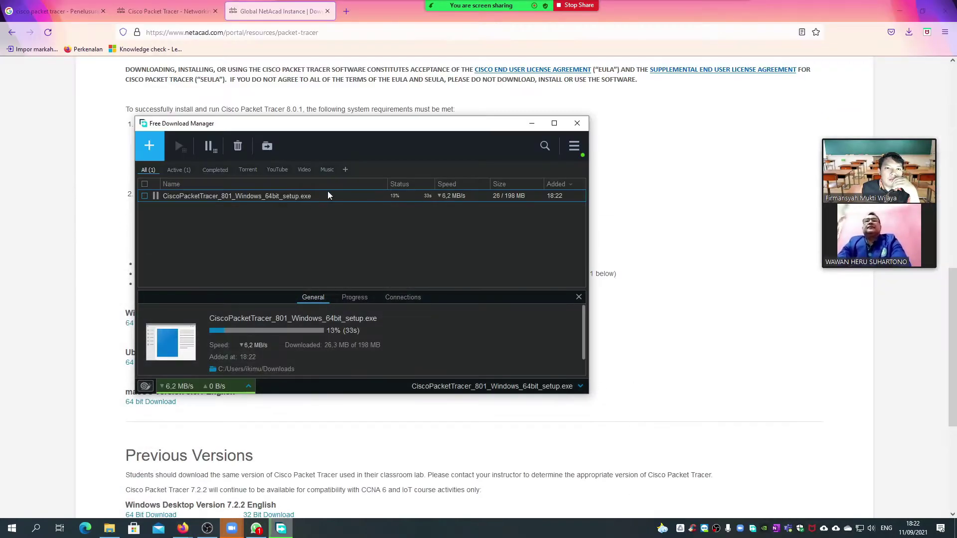
pyautogui.moveTo(438, 129); pyautogui.dragTo(568, 128)
pyautogui.click(900, 11)
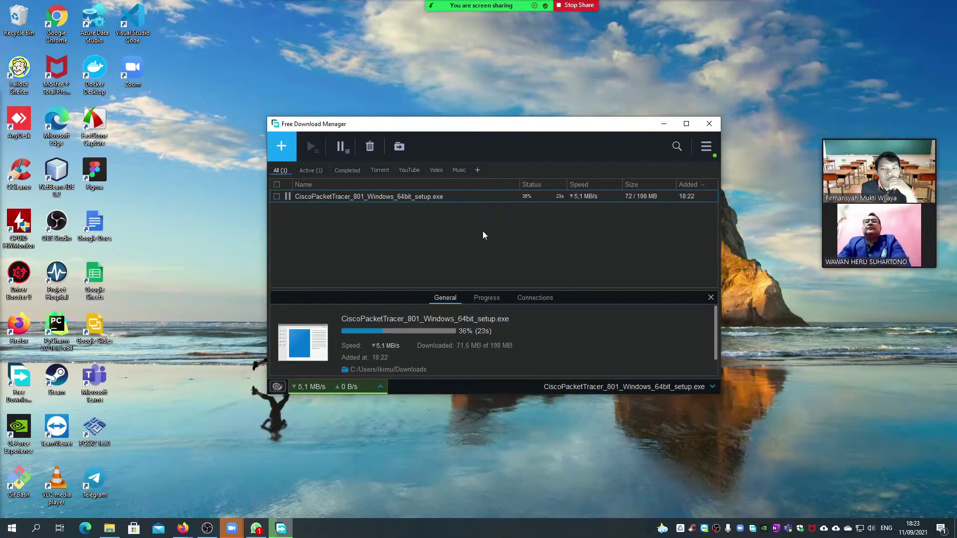
pyautogui.moveTo(410, 127); pyautogui.dragTo(395, 130)
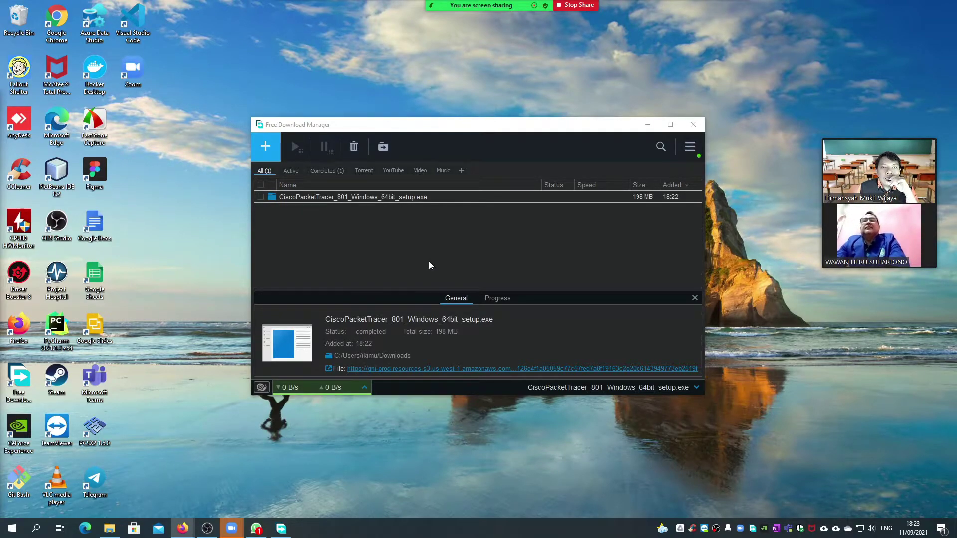
# - Show the finished download in the Downloads folder and launch the Packet Tracer setup .exe
pyautogui.rightClick(378, 198)
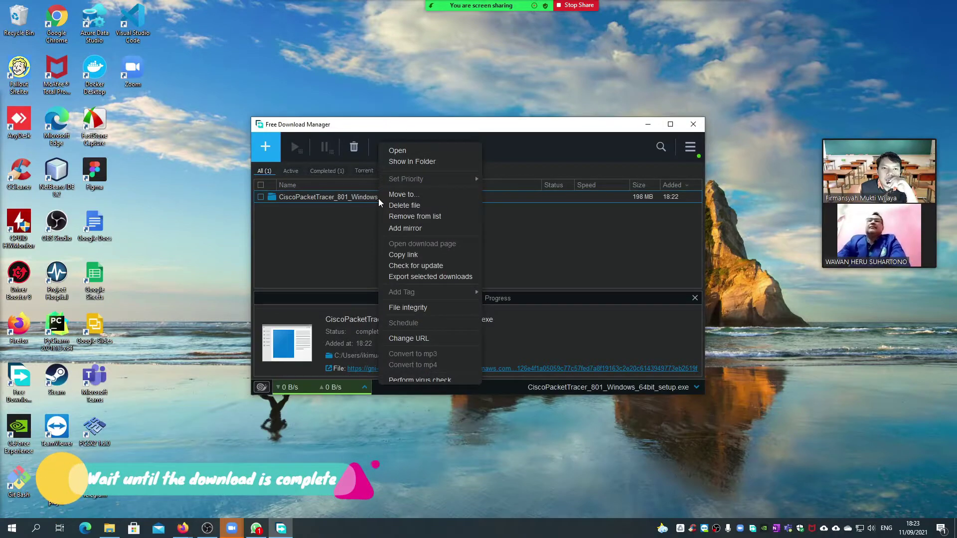
pyautogui.click(417, 167)
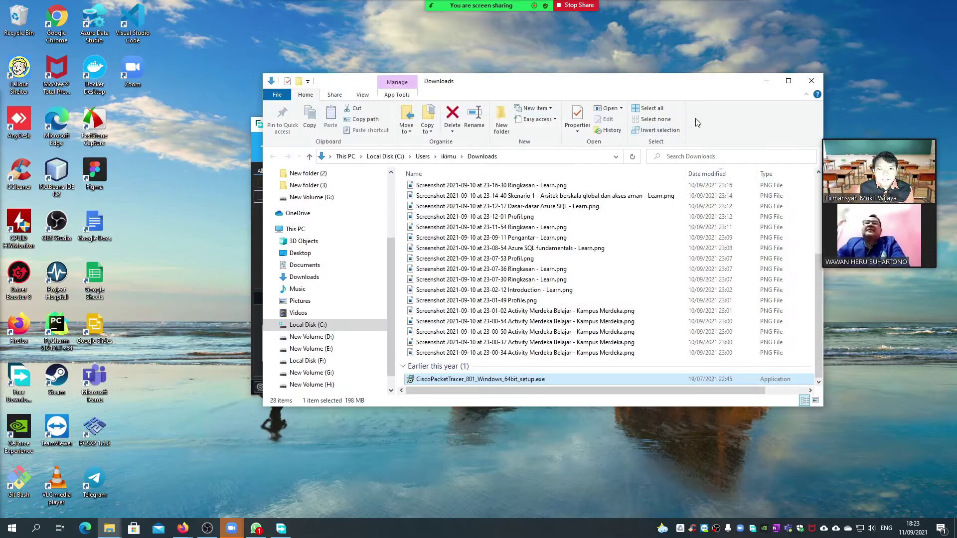
pyautogui.press('super+plus')
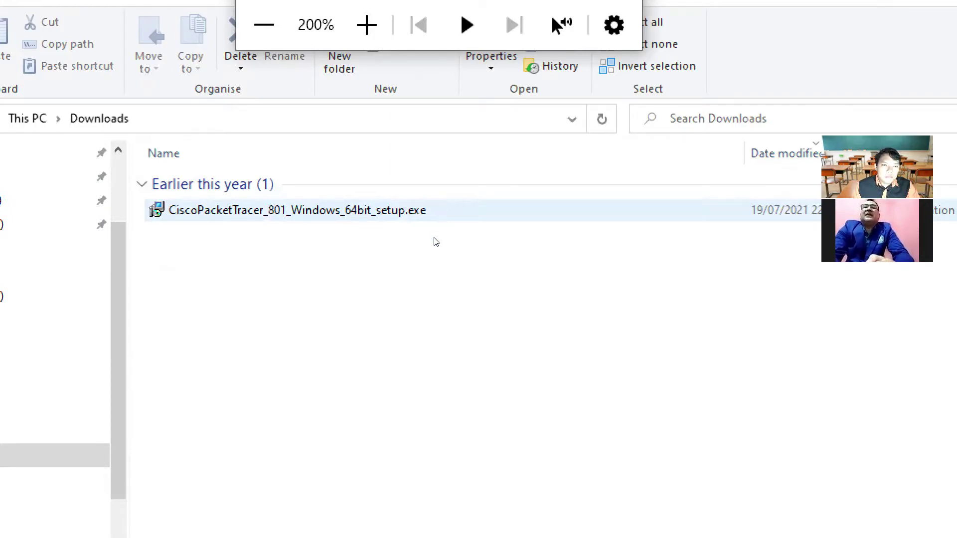
pyautogui.click(447, 217)
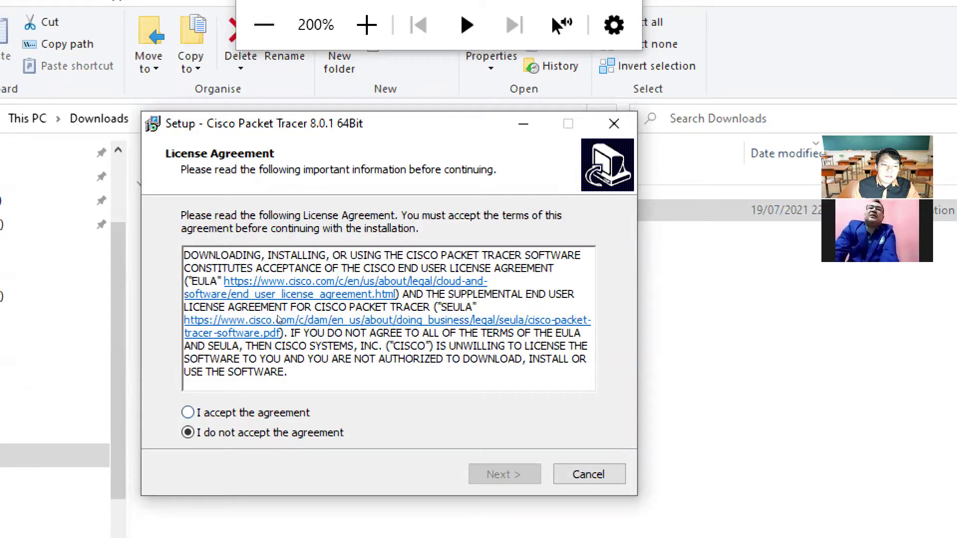
# - Accept the license, keep the default install and Start Menu folders, and add a Quick Launch shortcut
pyautogui.hotkey('alt', 'a')
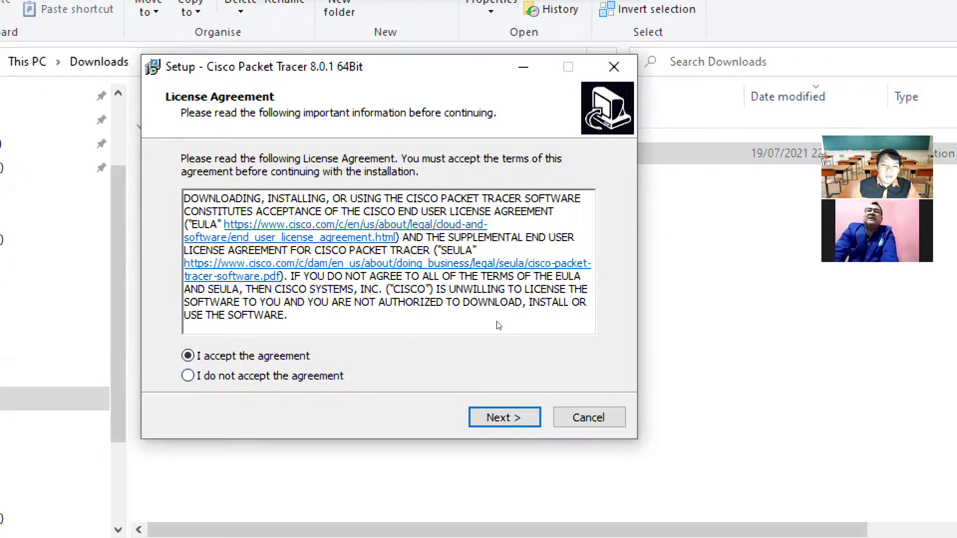
pyautogui.press('Return')
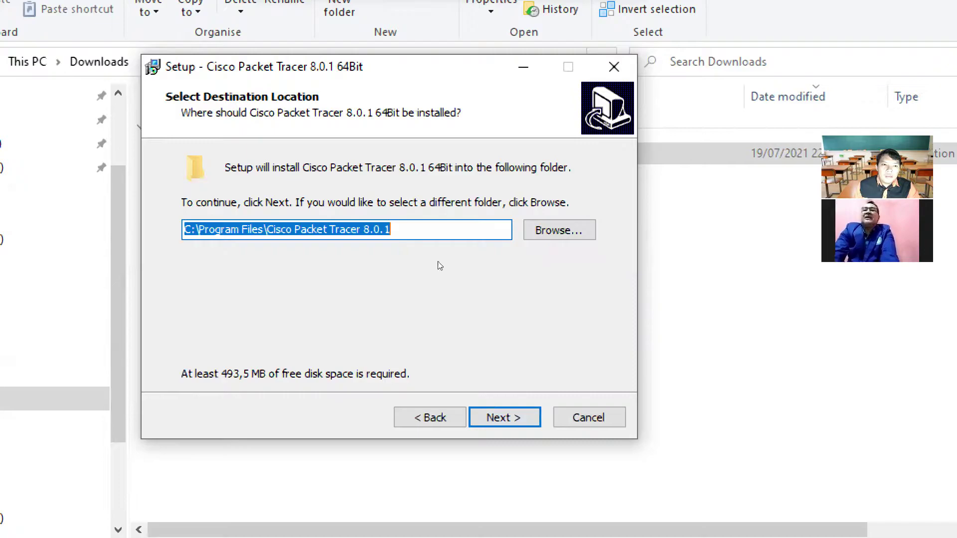
pyautogui.press('End')
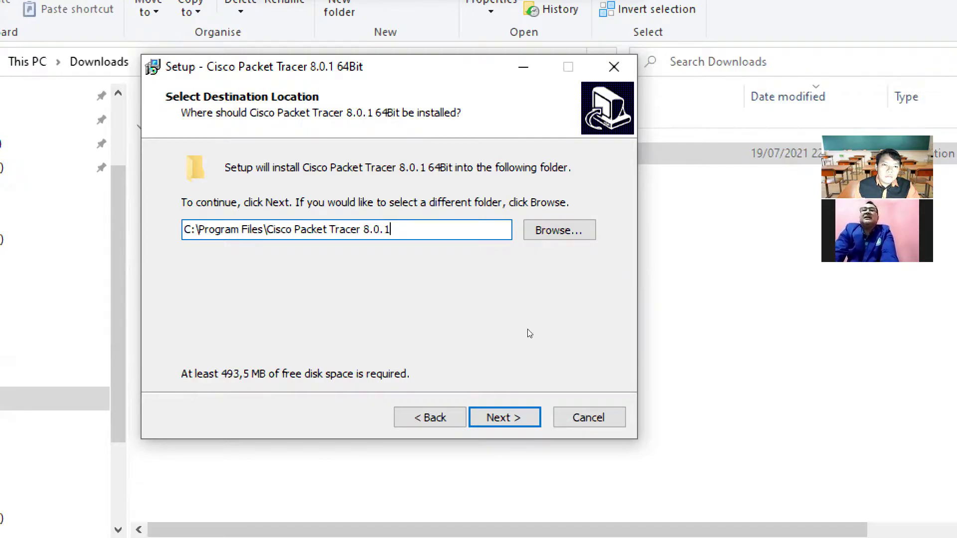
pyautogui.press('Return')
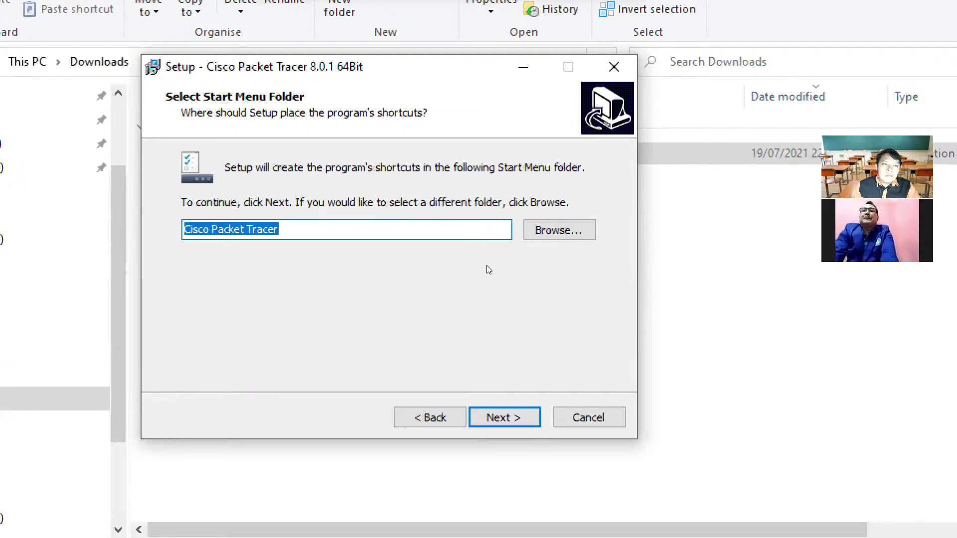
pyautogui.click(478, 246)
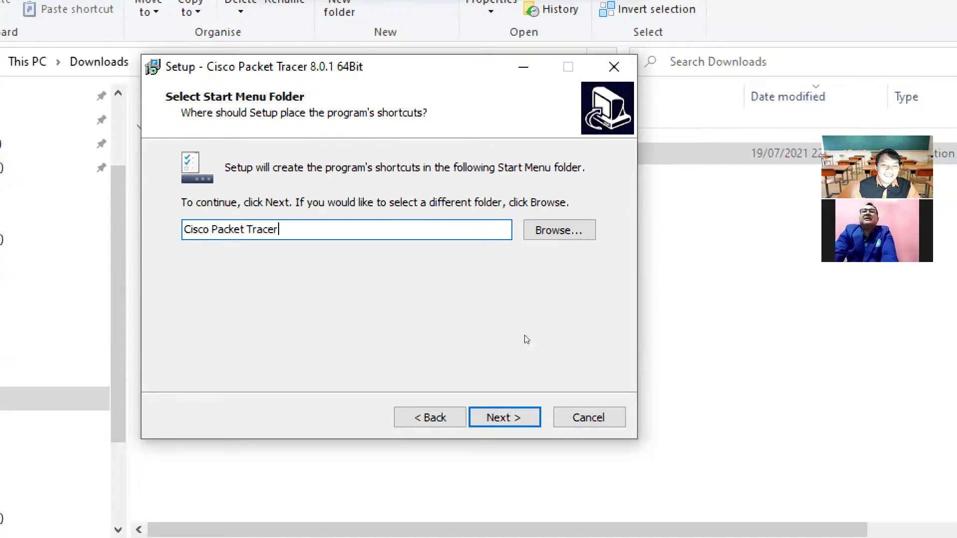
pyautogui.press('Return')
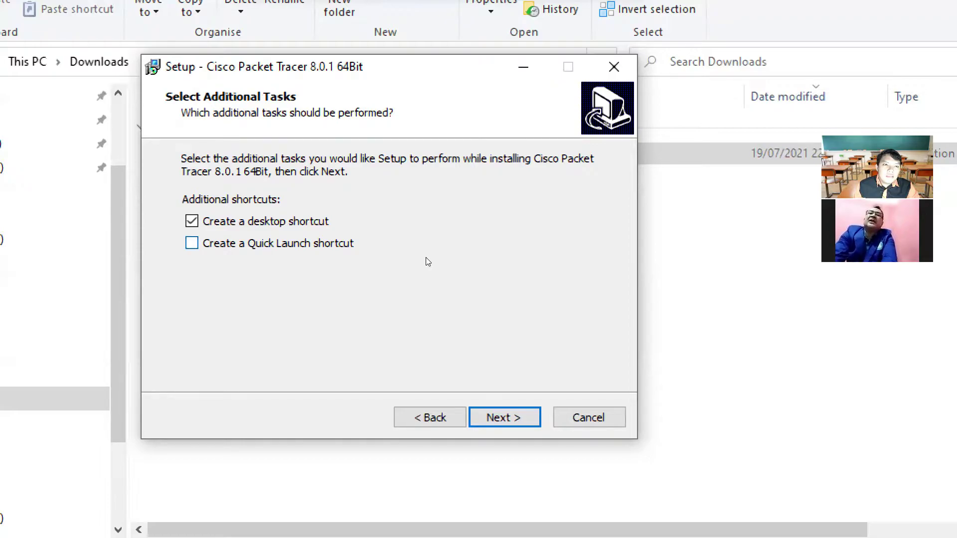
pyautogui.press('space')
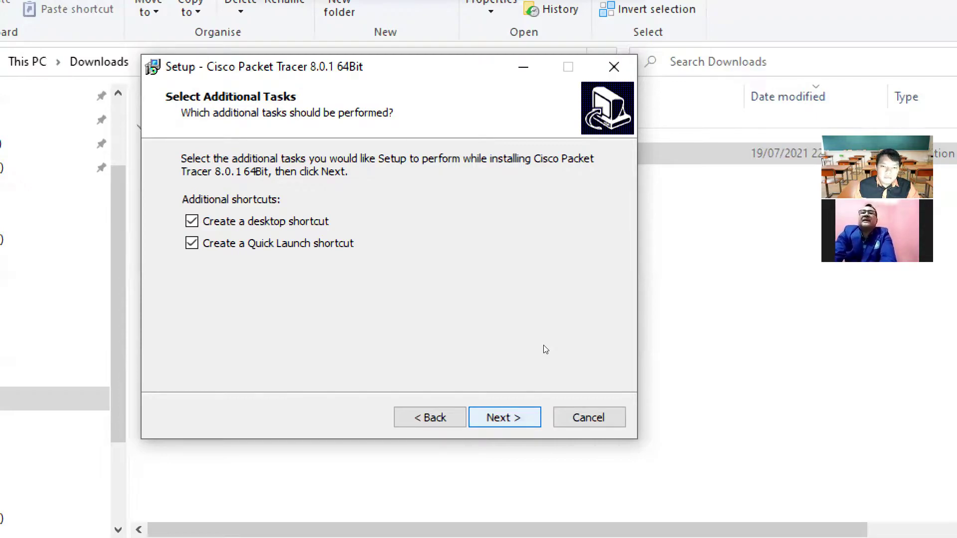
pyautogui.press('Return')
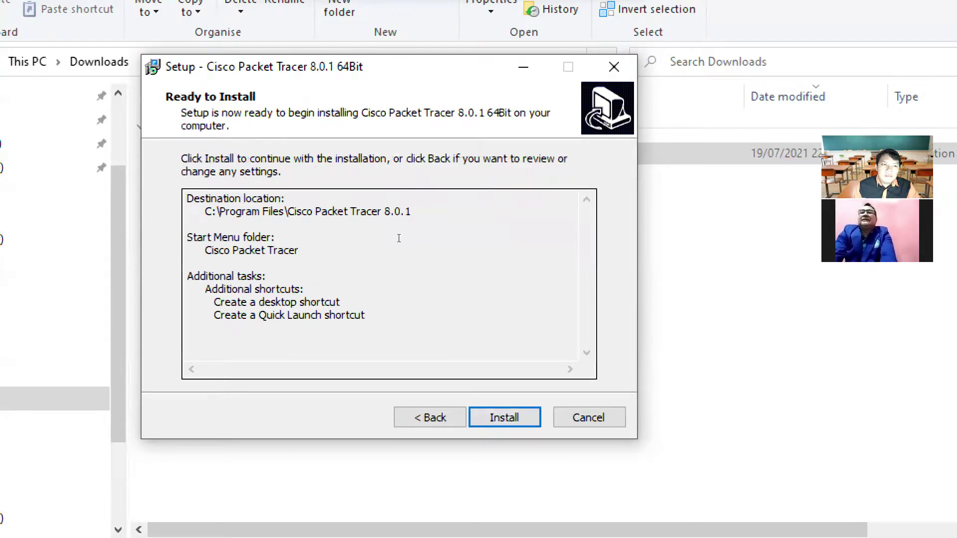
# - Install Packet Tracer 8.0.1 64Bit and wait for the Completing Setup Wizard page
pyautogui.press('Tab')
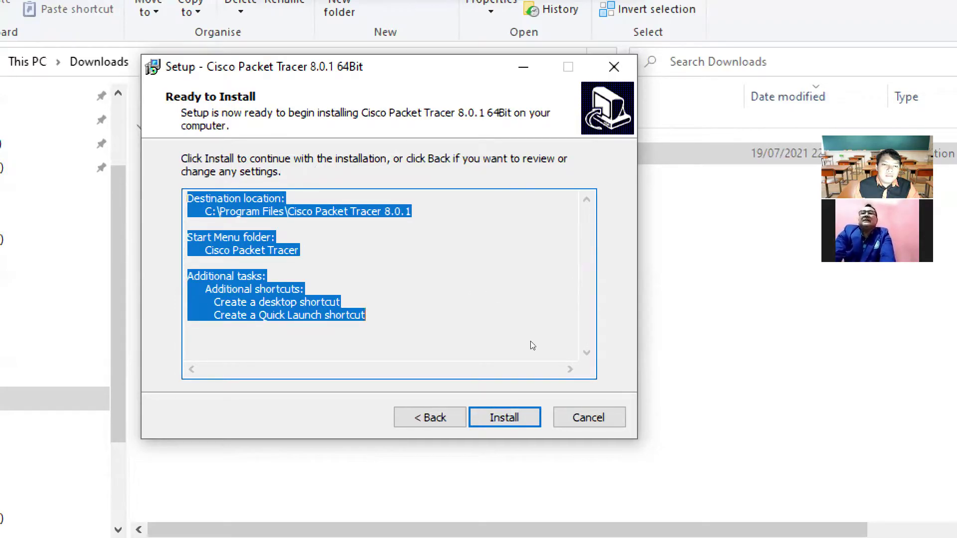
pyautogui.press('Return')
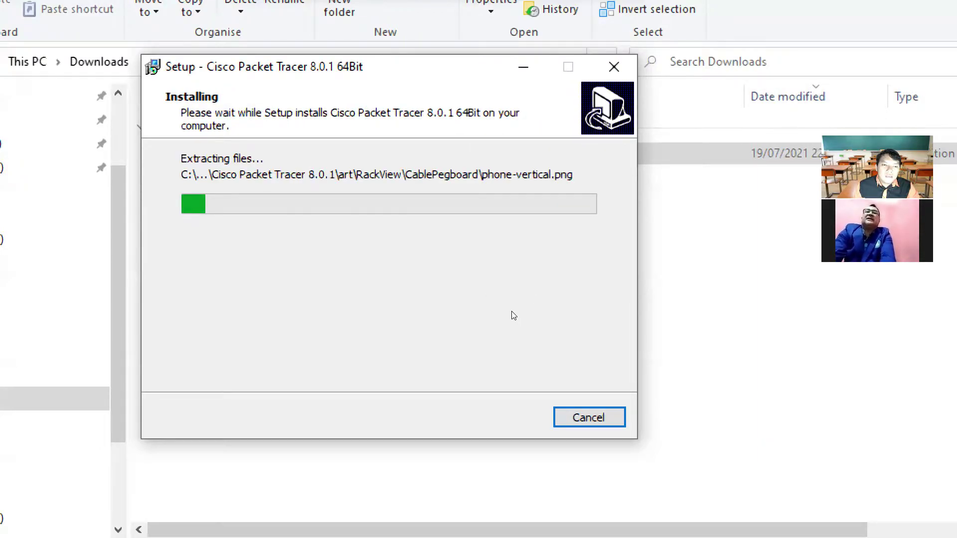
pyautogui.press('super+minus')
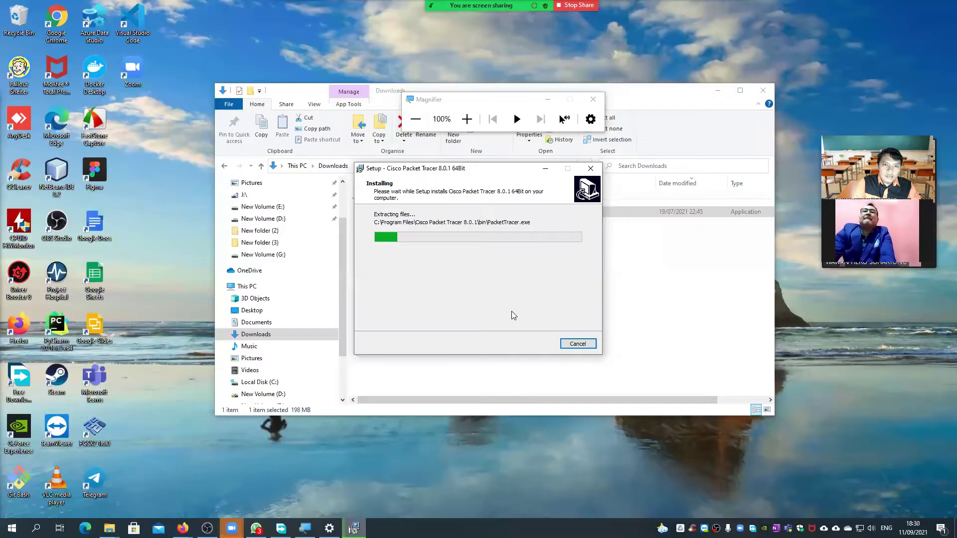
pyautogui.click(550, 100)
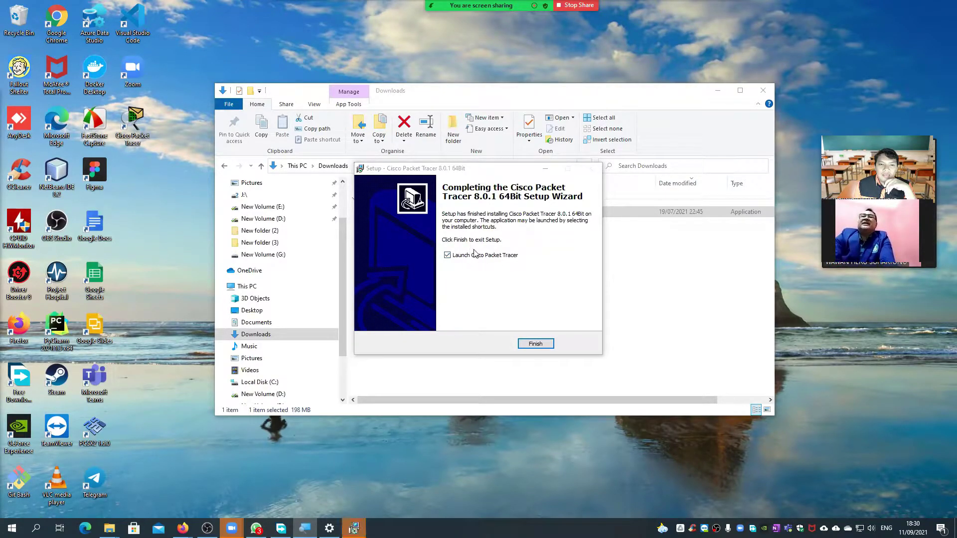
# - Finish setup with Launch Cisco Packet Tracer checked and minimize the Downloads window
pyautogui.click(536, 344)
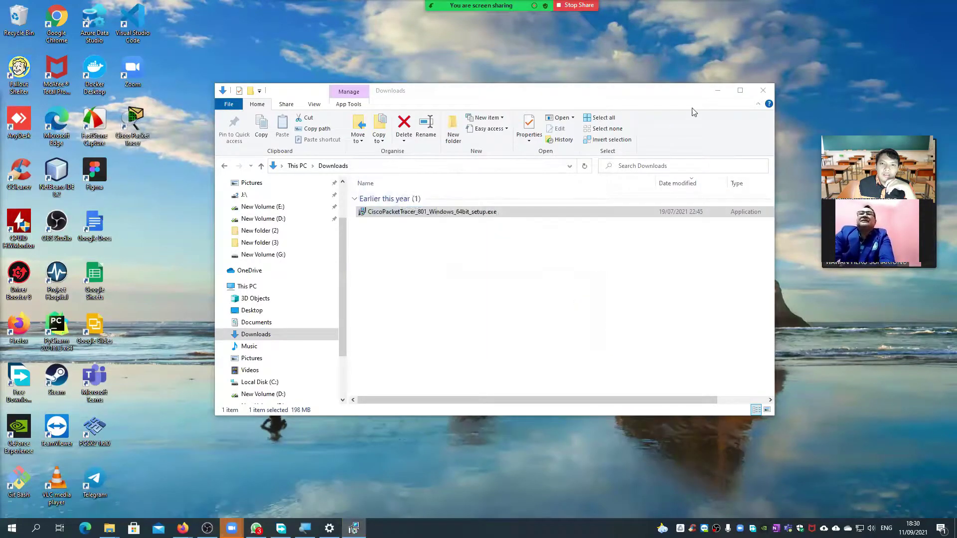
pyautogui.click(718, 91)
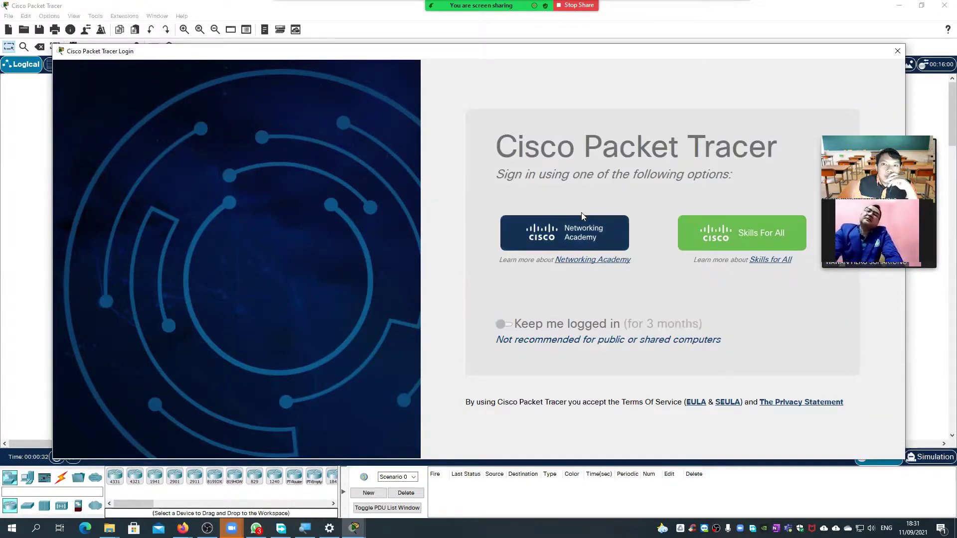
# - Log in through Networking Academy with the account e-mail and password
pyautogui.click(572, 236)
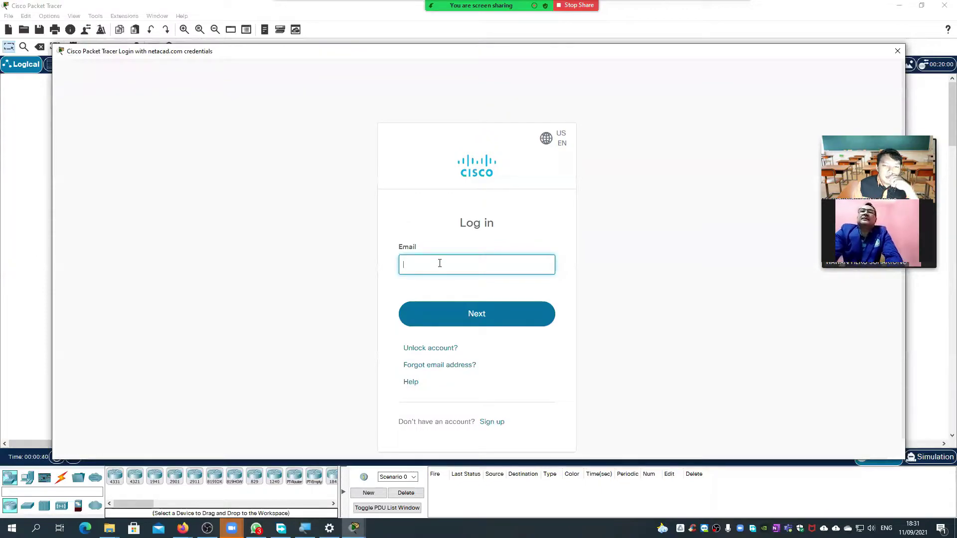
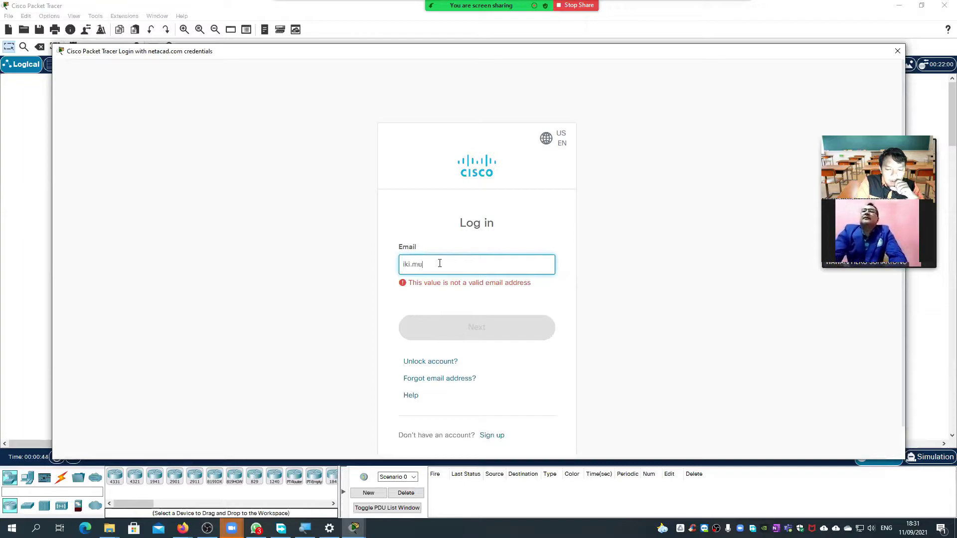
pyautogui.press('Return')
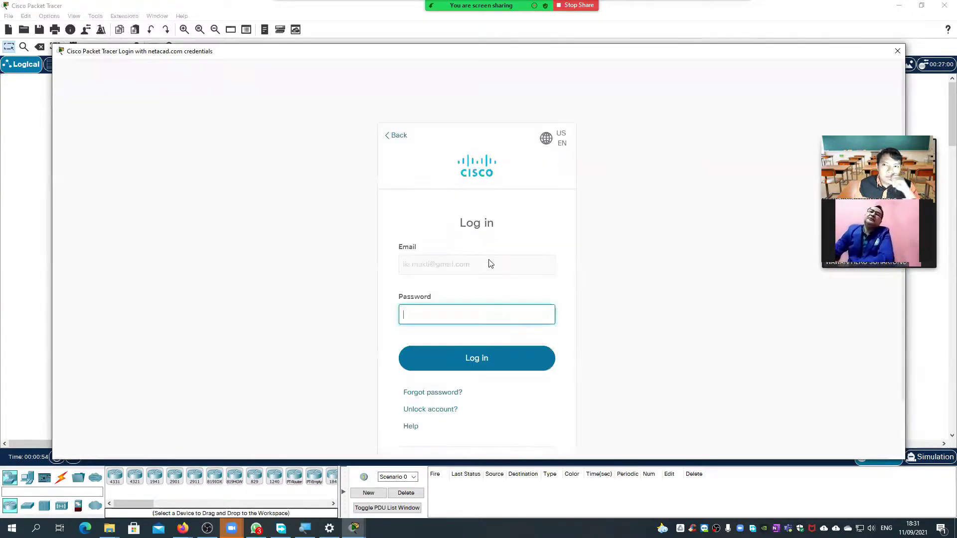
pyautogui.write('•••••••••')
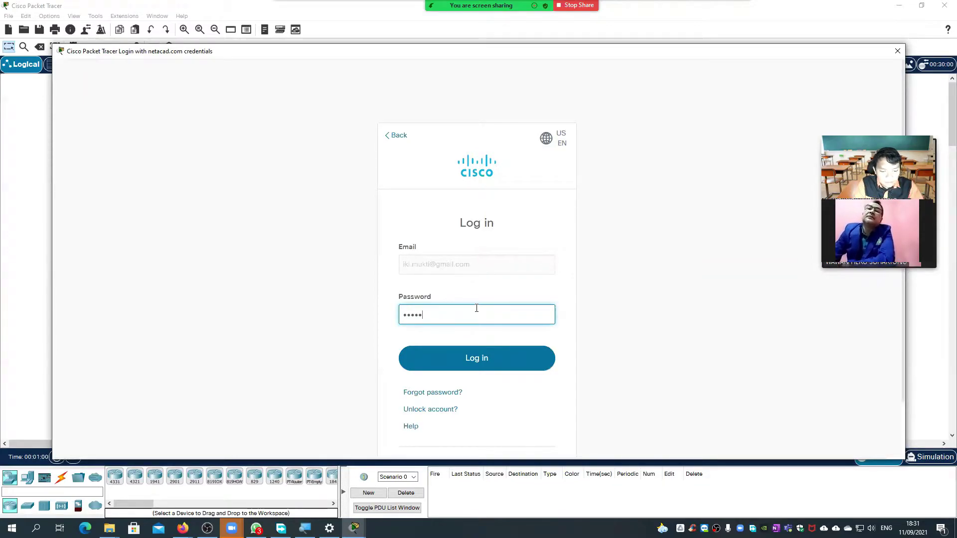
pyautogui.press('Return')
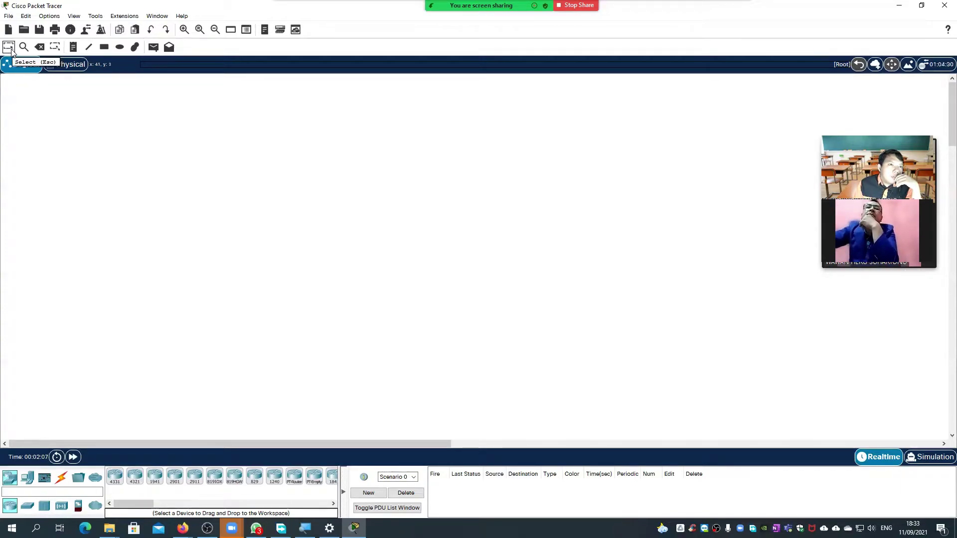
# - Select the End Devices category in the bottom-left palette to list PC, Laptop and Server
pyautogui.moveTo(69, 156); pyautogui.dragTo(399, 353)
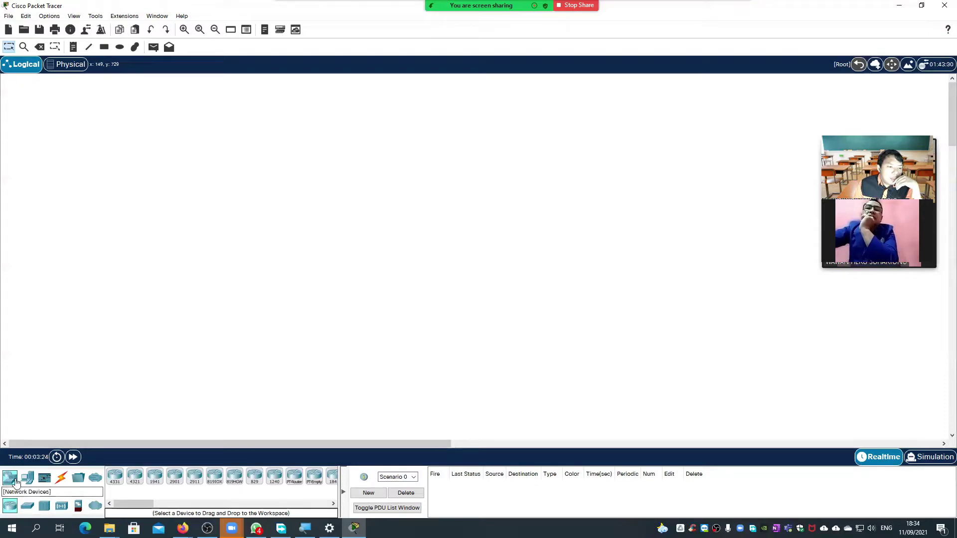
pyautogui.click(25, 481)
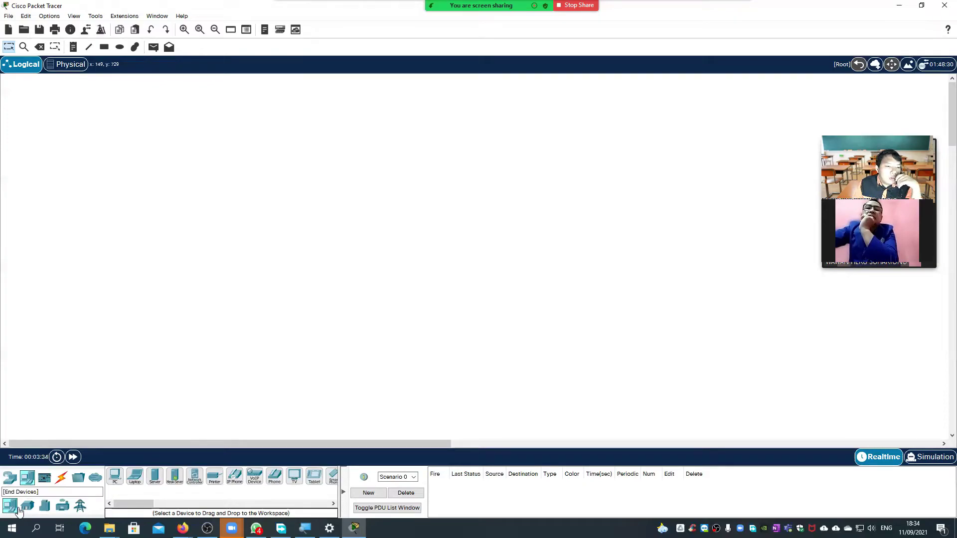
# - Place a generic PC and, just to its right, a laptop on the Logical workspace
pyautogui.click(117, 476)
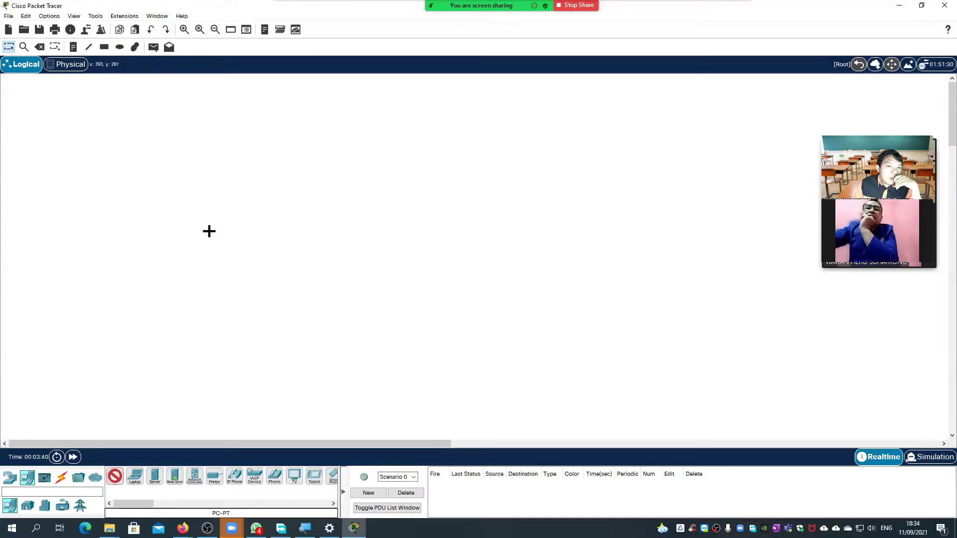
pyautogui.click(214, 224)
pyautogui.moveTo(179, 186); pyautogui.dragTo(256, 268)
pyautogui.click(134, 476)
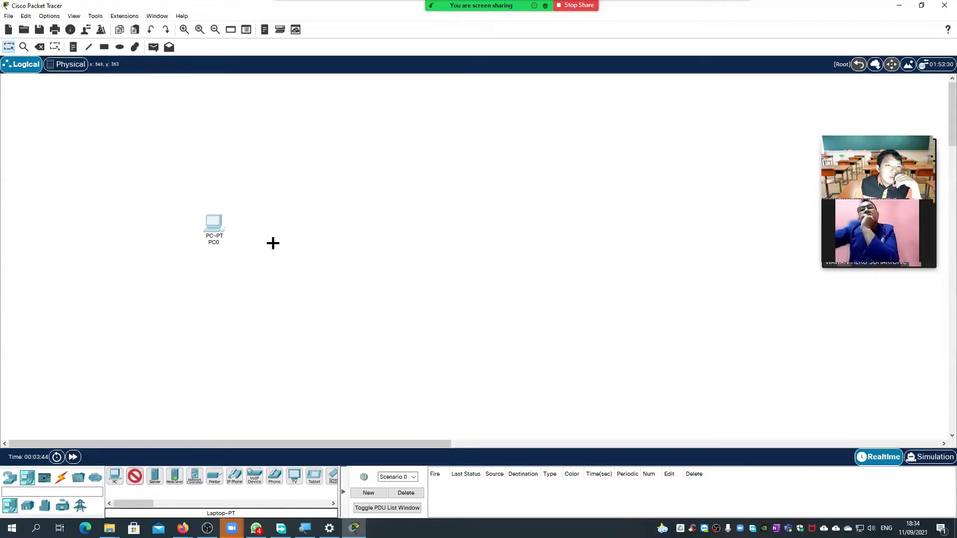
pyautogui.click(273, 243)
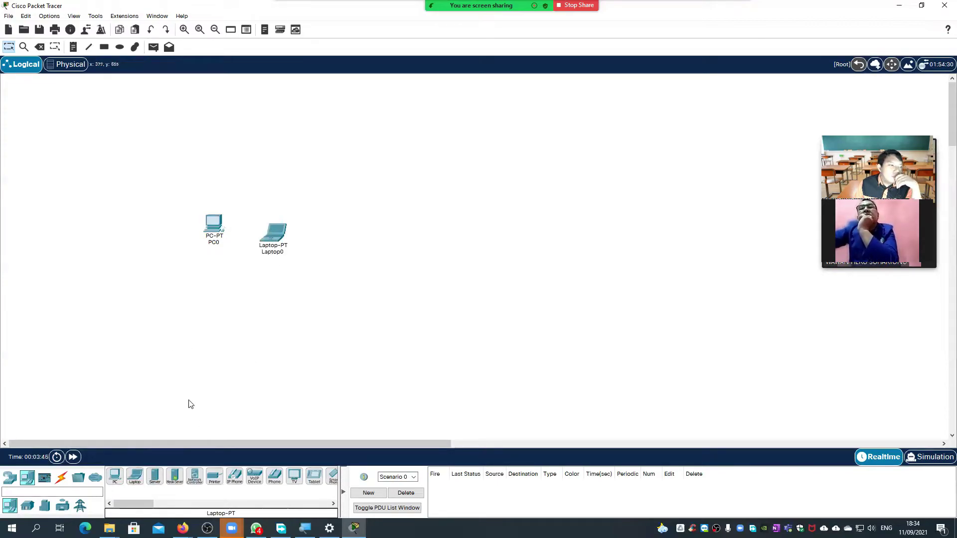
# - Browse the Connections cable types and settle on Automatically Choose Connection Type
pyautogui.click(62, 478)
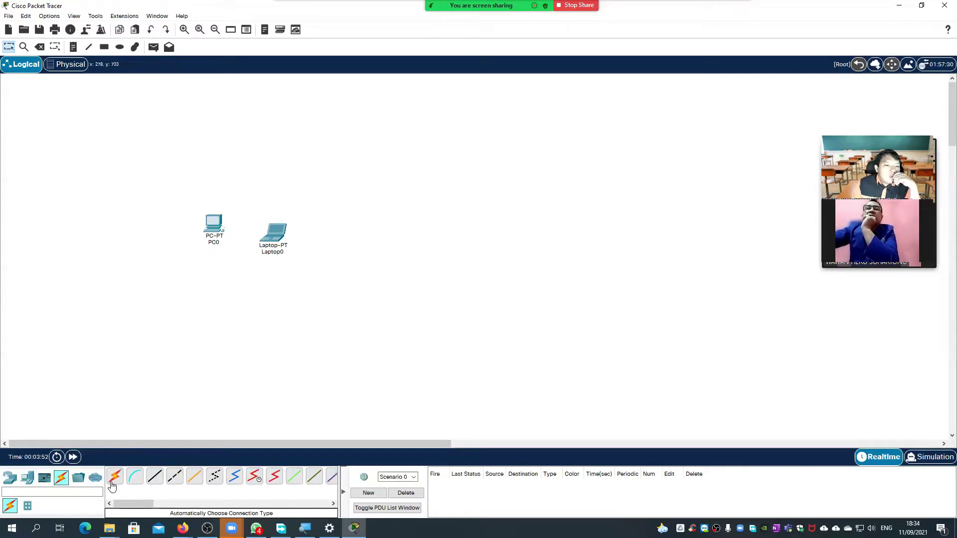
pyautogui.click(112, 483)
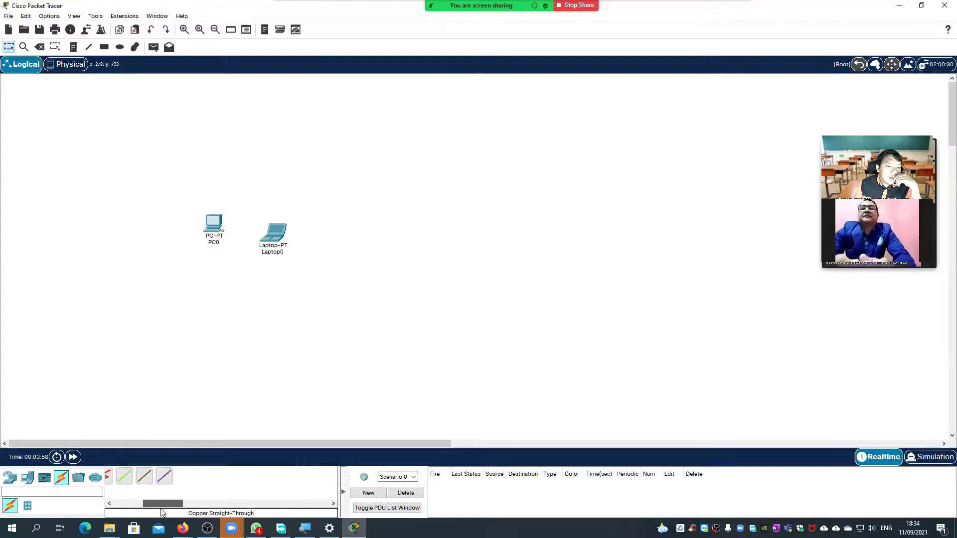
pyautogui.click(27, 477)
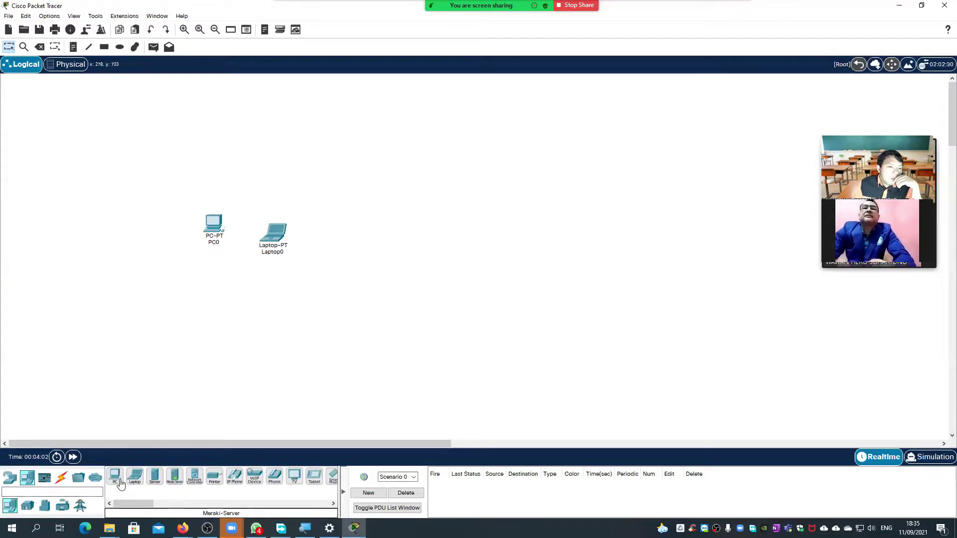
pyautogui.click(61, 477)
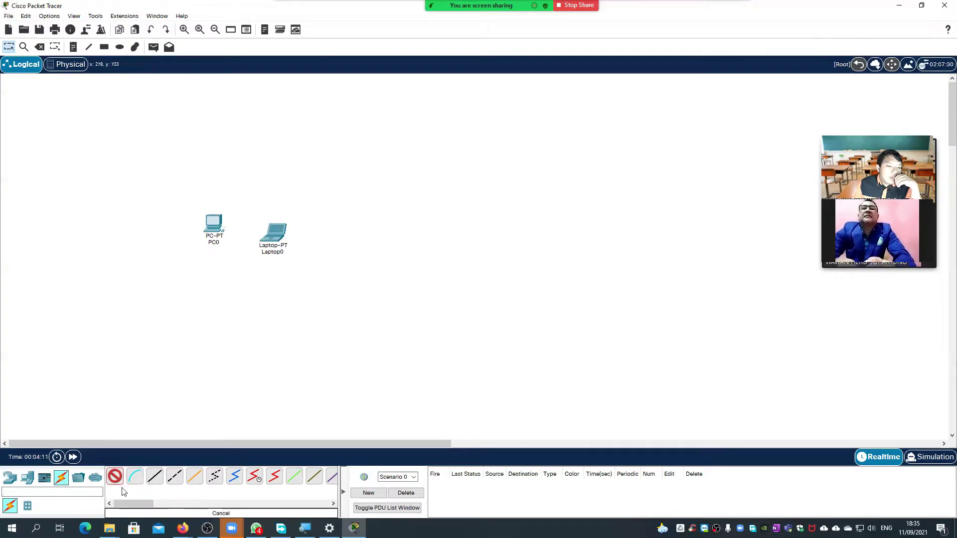
pyautogui.click(155, 476)
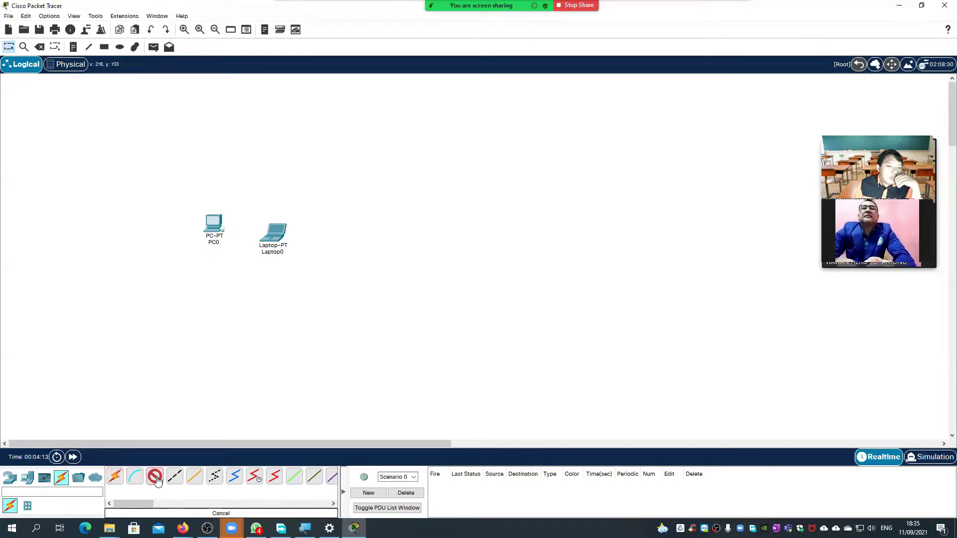
pyautogui.click(135, 477)
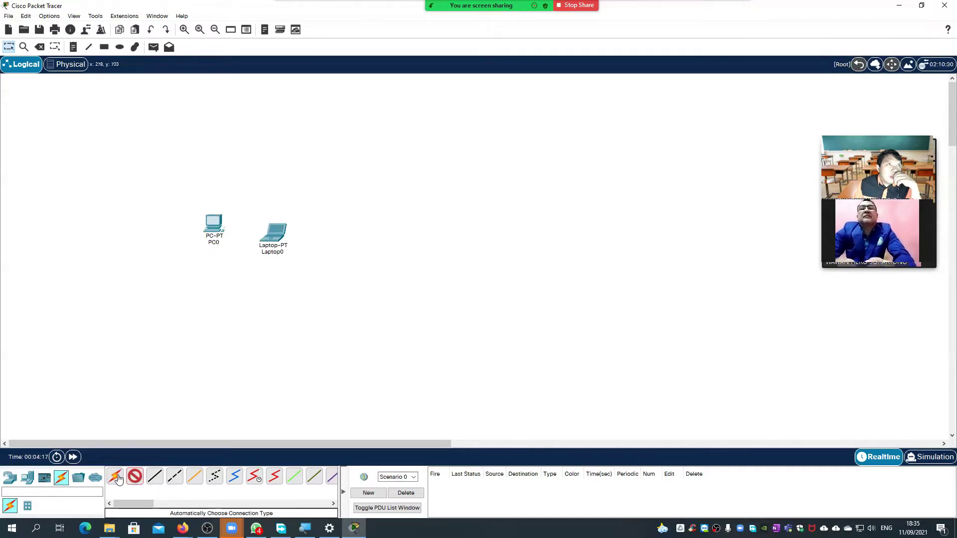
pyautogui.click(118, 479)
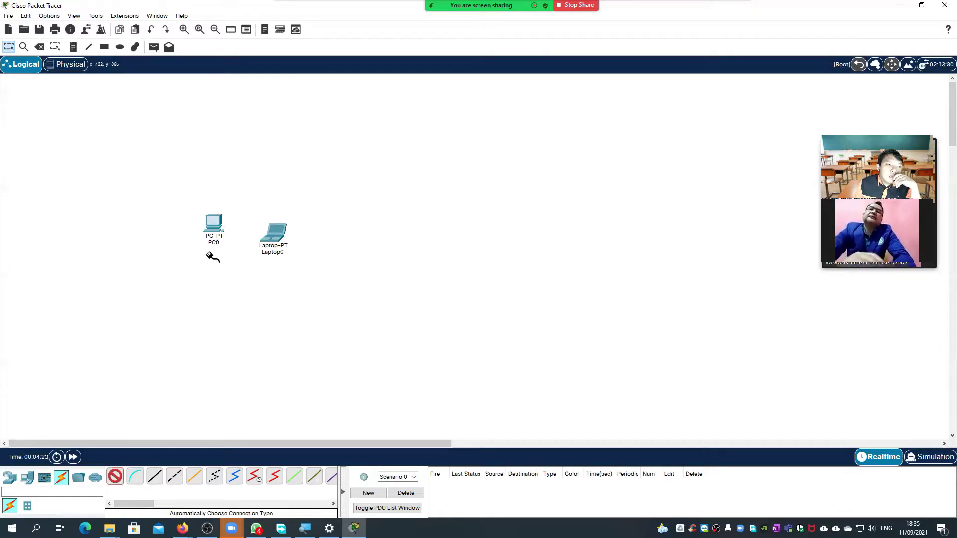
# - Cable PC0 to Laptop0, then nudge both devices into position and select them together
pyautogui.click(214, 222)
pyautogui.click(278, 238)
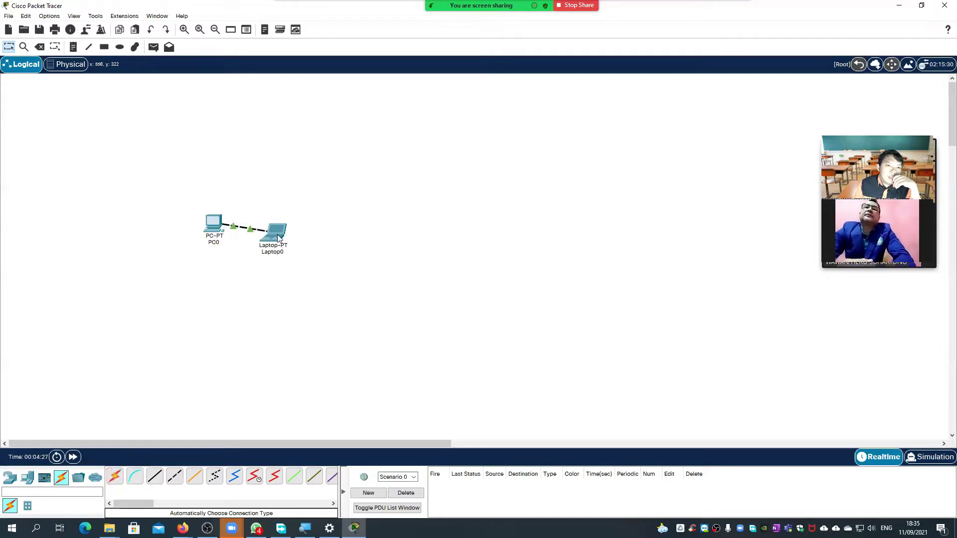
pyautogui.moveTo(286, 238); pyautogui.dragTo(304, 237)
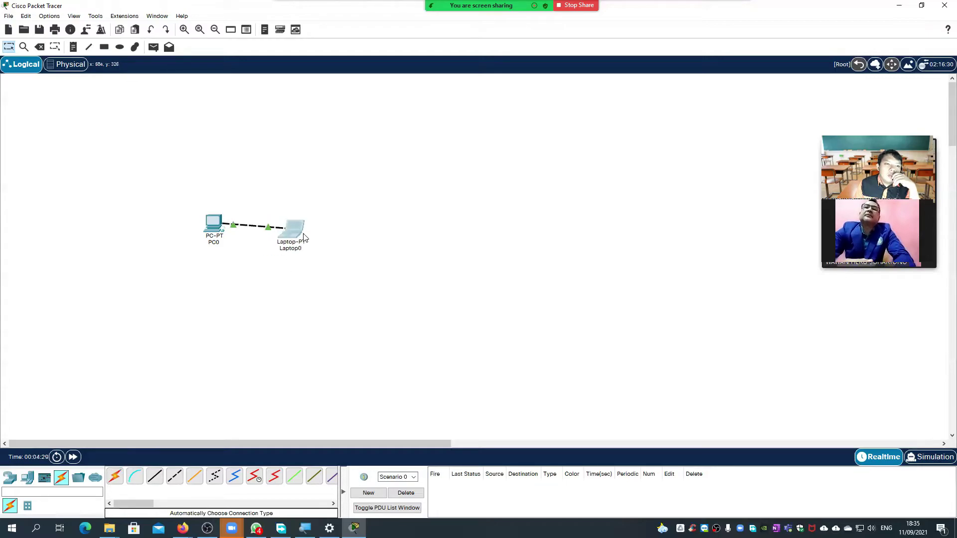
pyautogui.moveTo(220, 221); pyautogui.dragTo(215, 225)
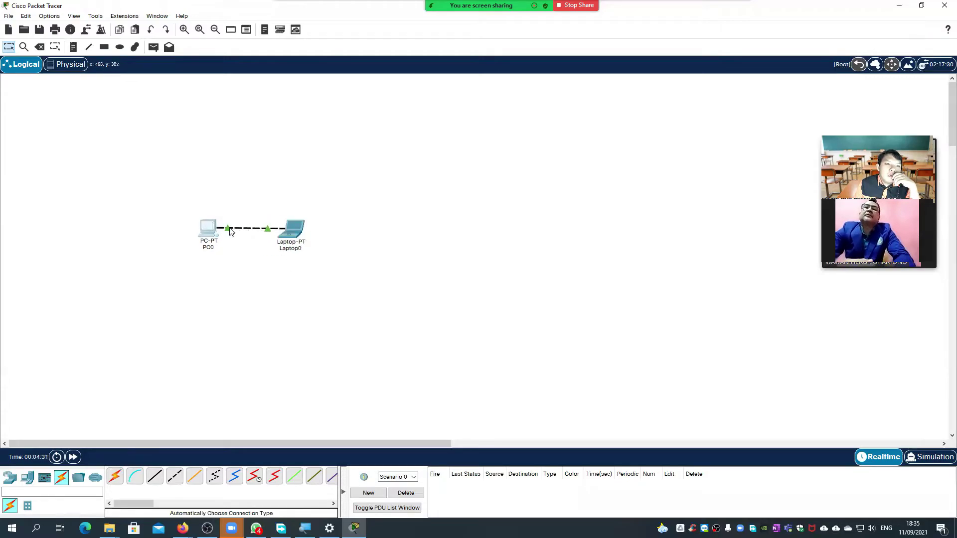
pyautogui.moveTo(171, 208); pyautogui.dragTo(305, 250)
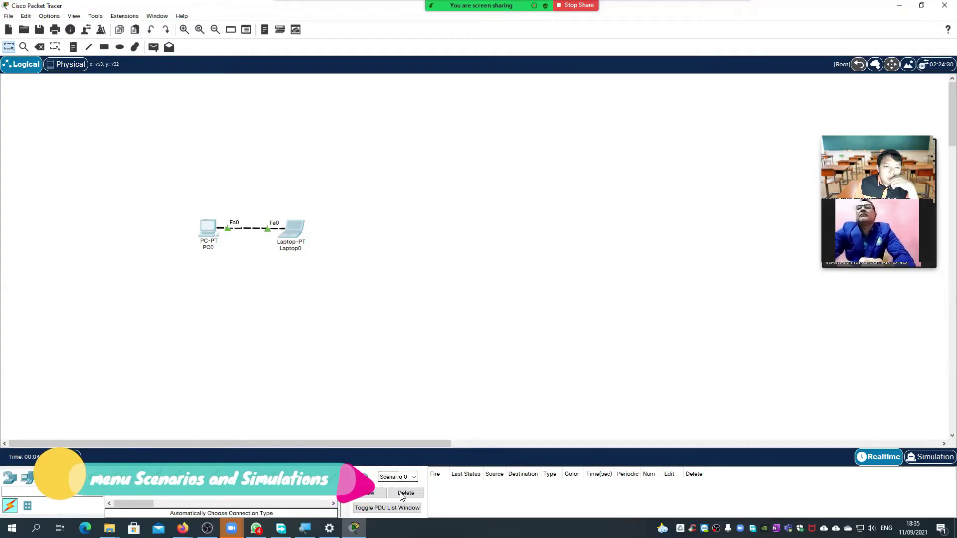
# - Check the Scenario list without changing it and switch to Simulation mode
pyautogui.click(410, 479)
pyautogui.click(479, 490)
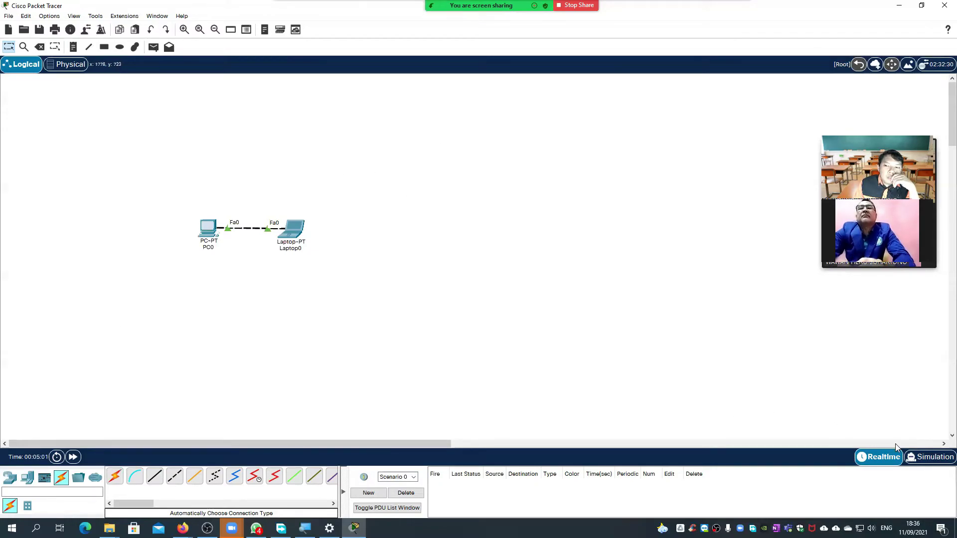
pyautogui.click(928, 456)
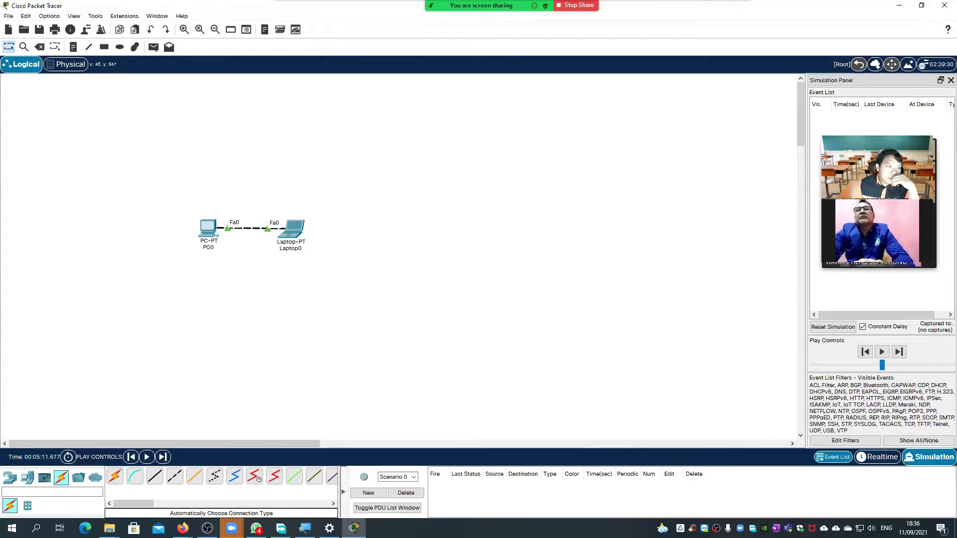
pyautogui.click(207, 230)
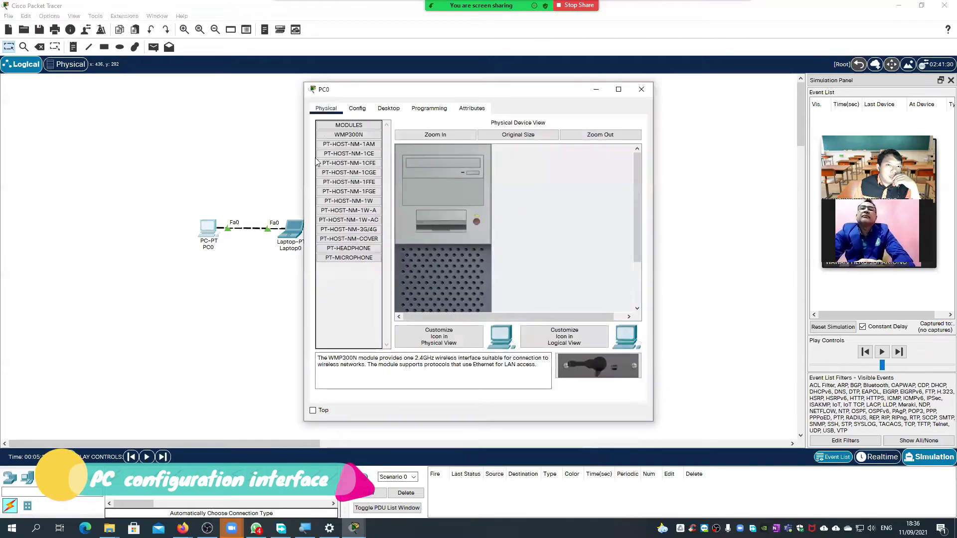
pyautogui.click(351, 109)
pyautogui.click(329, 109)
pyautogui.click(357, 109)
pyautogui.click(393, 110)
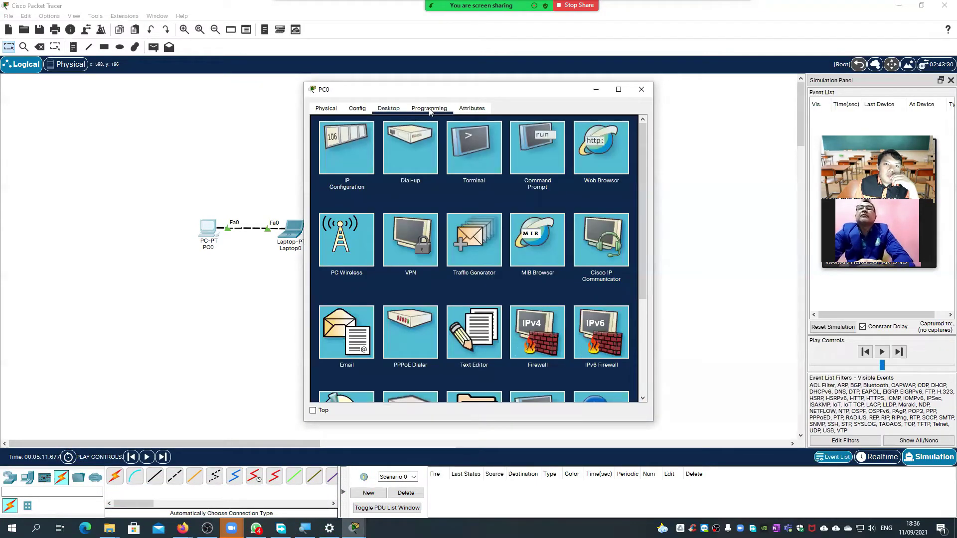
pyautogui.click(429, 110)
pyautogui.click(472, 109)
pyautogui.click(334, 110)
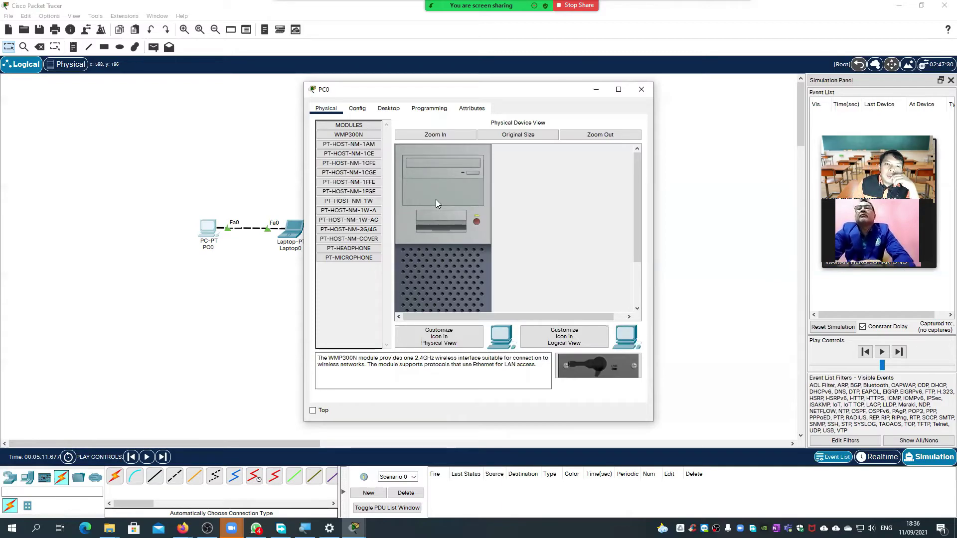
pyautogui.scroll(-3, 505, 242)
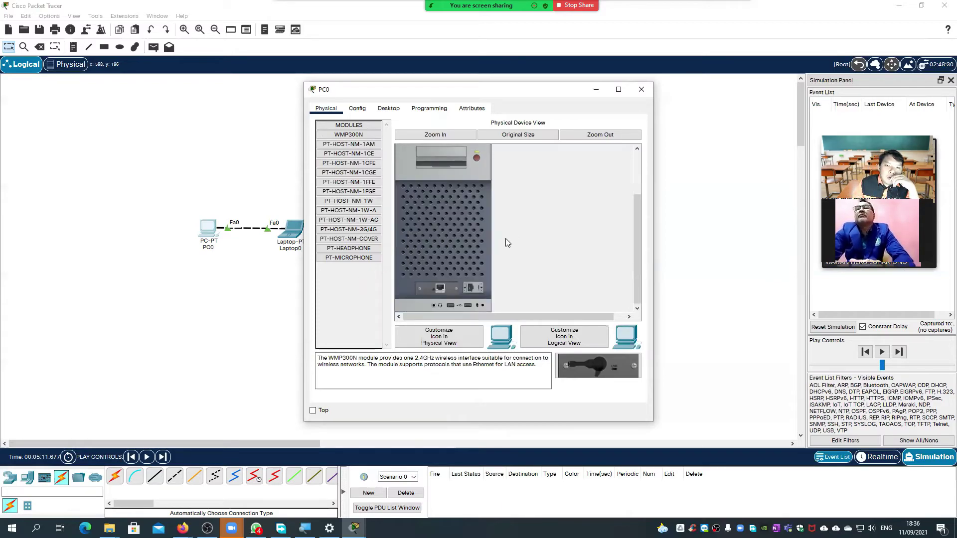
pyautogui.click(361, 109)
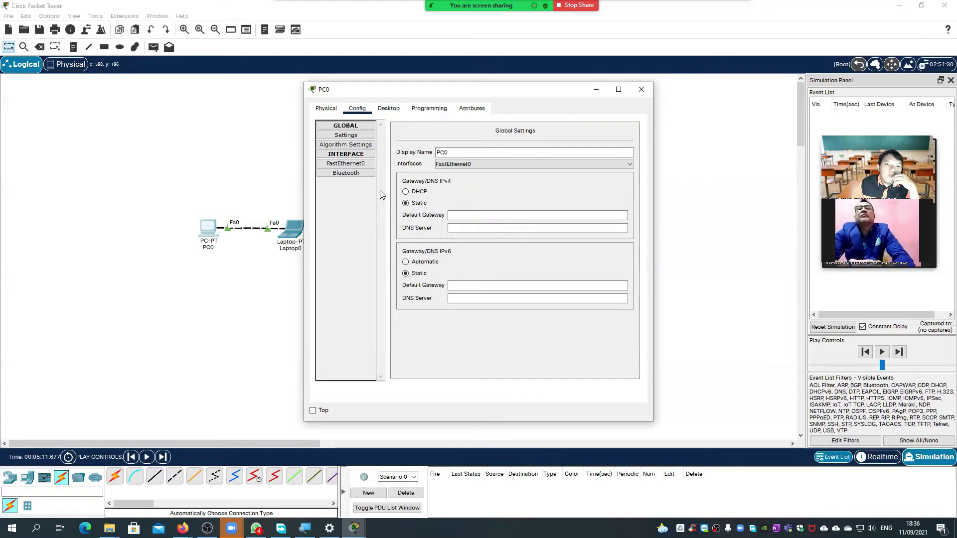
pyautogui.click(353, 166)
pyautogui.click(354, 173)
pyautogui.click(356, 164)
pyautogui.click(390, 110)
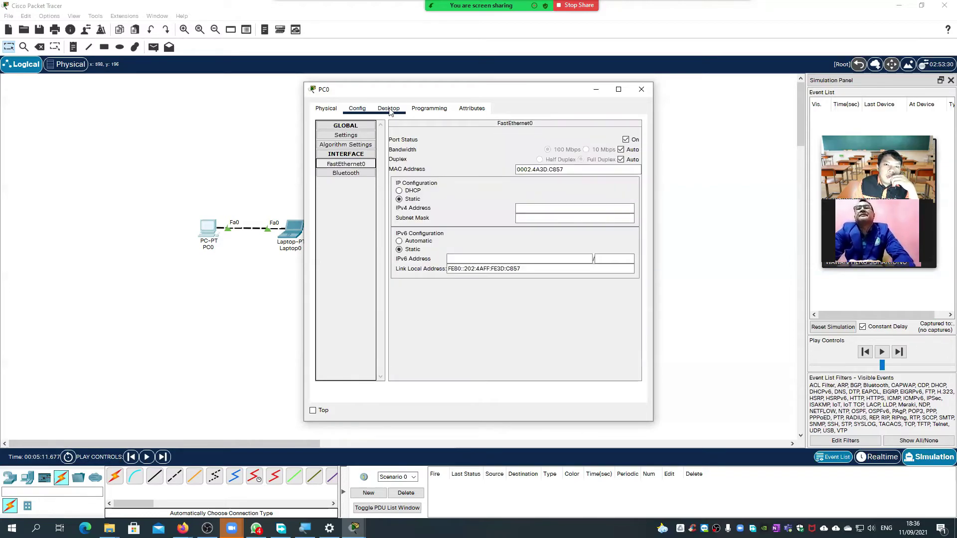
pyautogui.scroll(-3, 460, 180)
pyautogui.scroll(3, 444, 227)
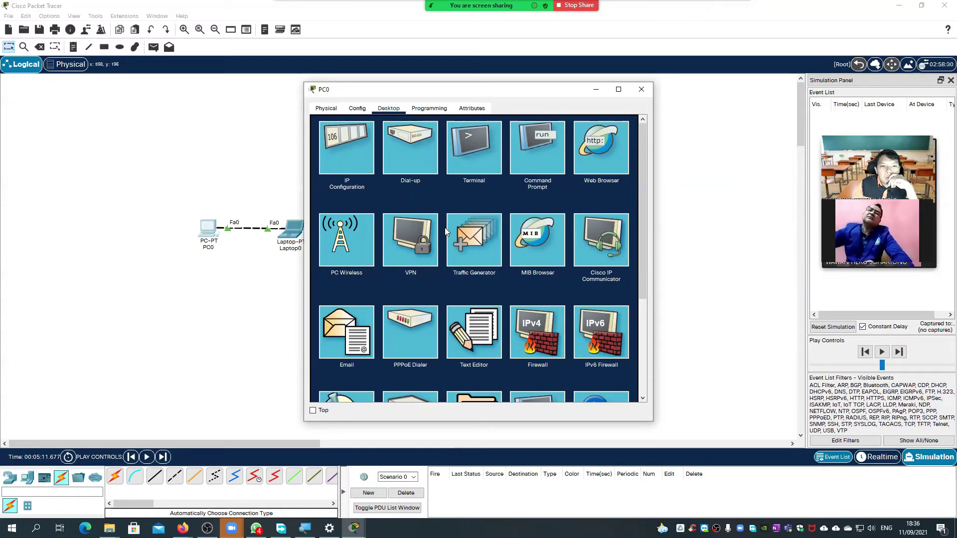
pyautogui.scroll(-1, 432, 258)
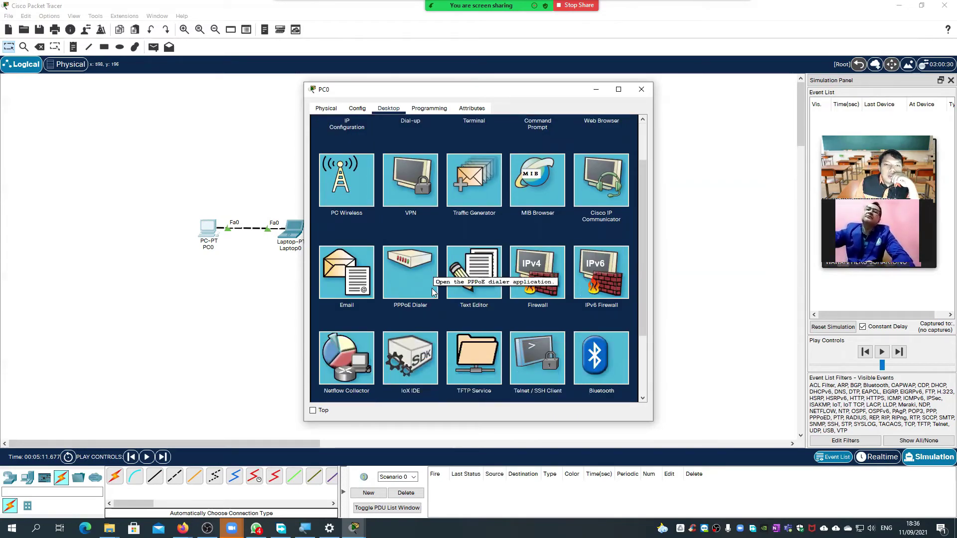
pyautogui.click(429, 108)
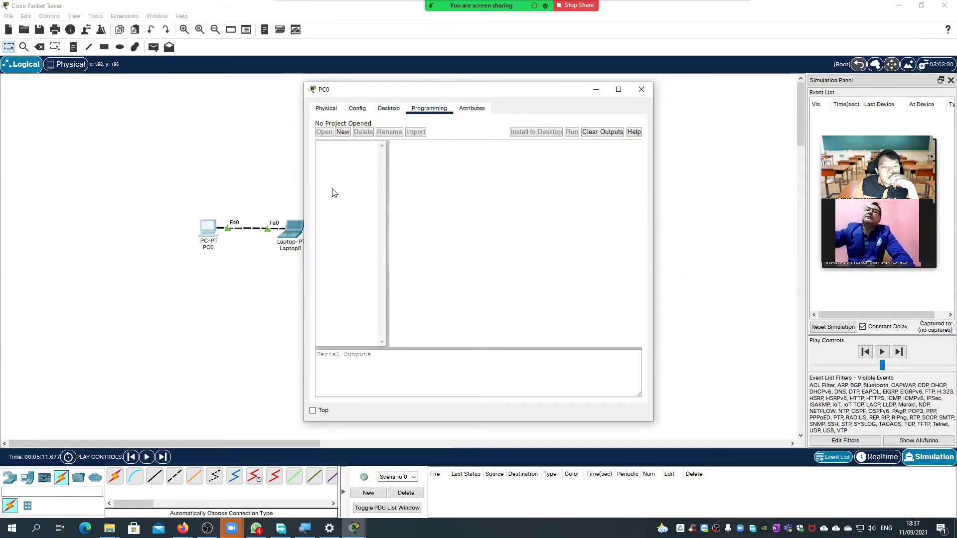
pyautogui.click(472, 108)
pyautogui.click(429, 108)
pyautogui.click(388, 108)
pyautogui.click(642, 90)
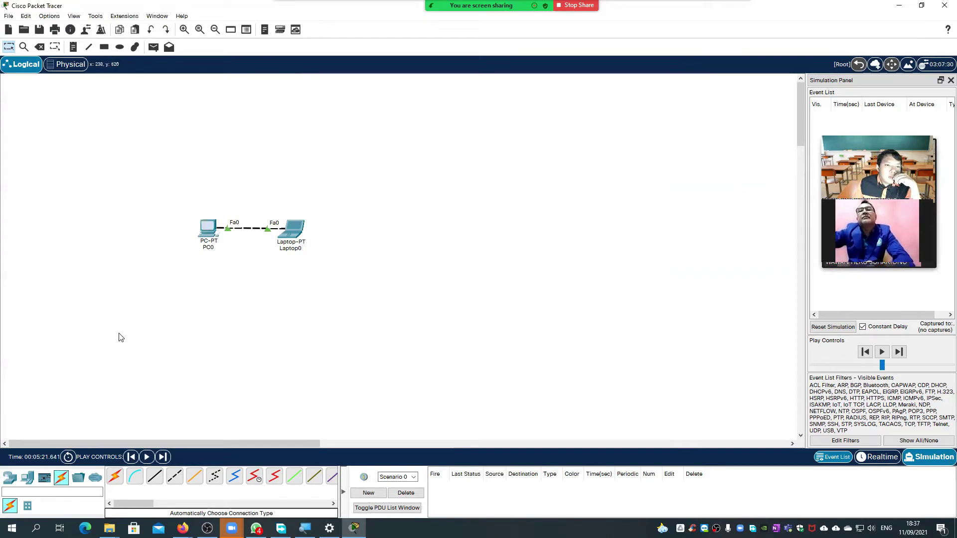
# - Place an ISR4321 router from the Routers category to the right of the laptop
pyautogui.click(27, 478)
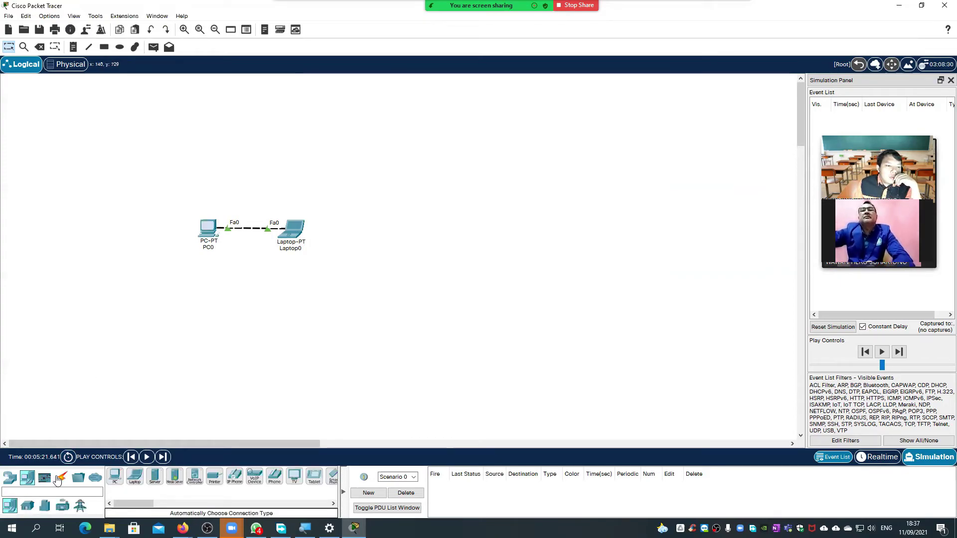
pyautogui.click(10, 477)
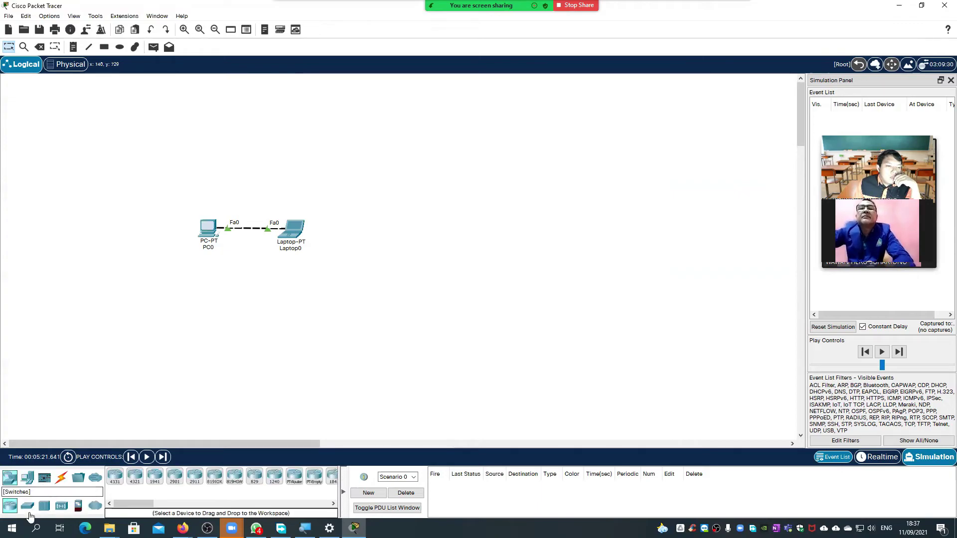
pyautogui.click(135, 476)
pyautogui.click(409, 229)
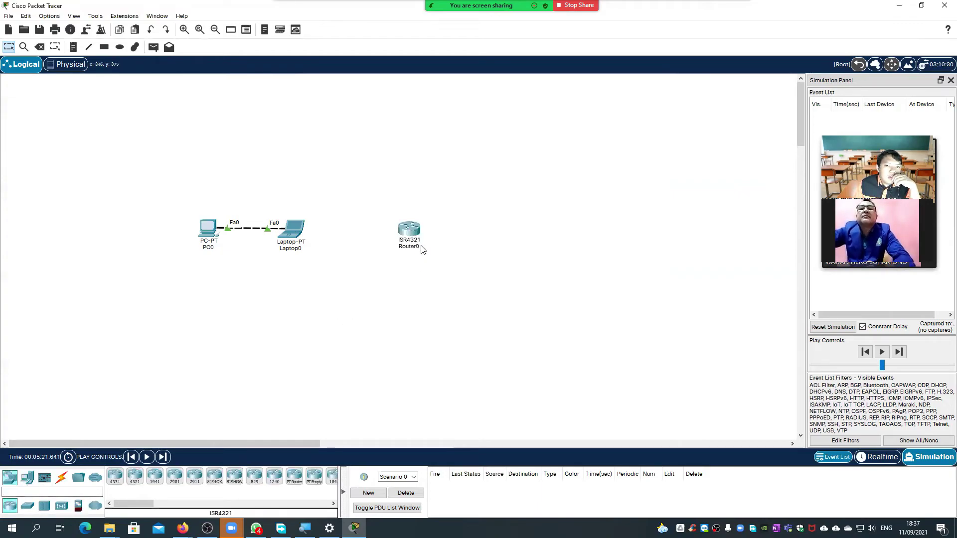
# - Open Router0, view its Config tab past the booting notices, check the CLI, then close it
pyautogui.click(408, 227)
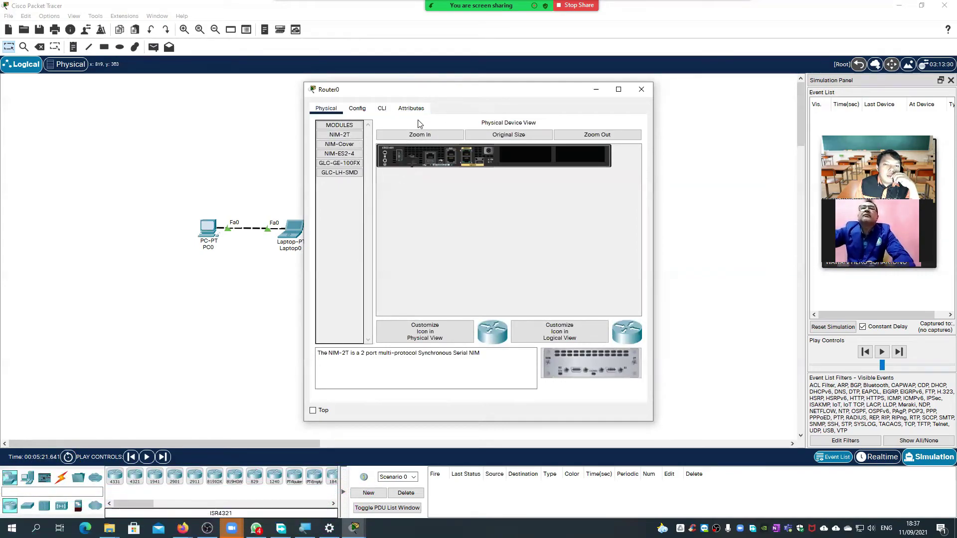
pyautogui.click(363, 111)
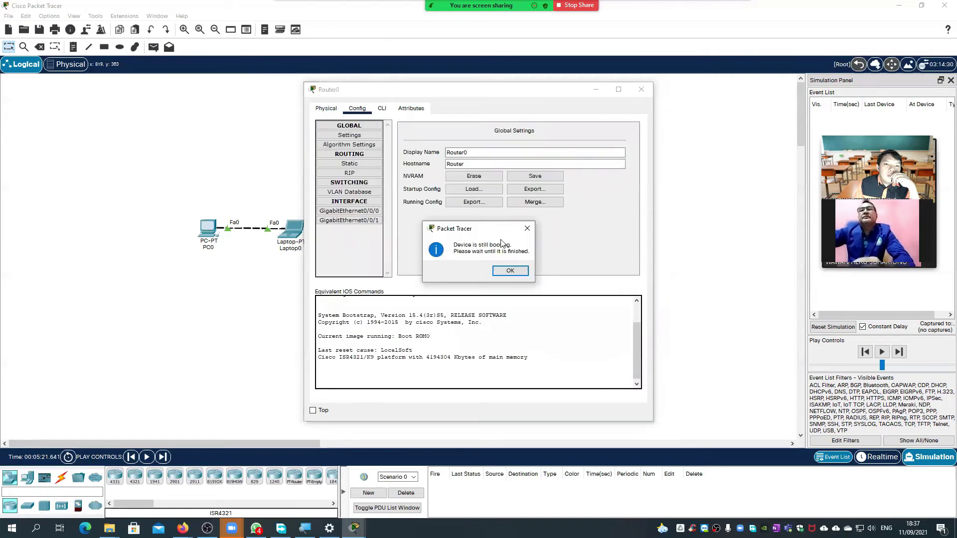
pyautogui.click(527, 228)
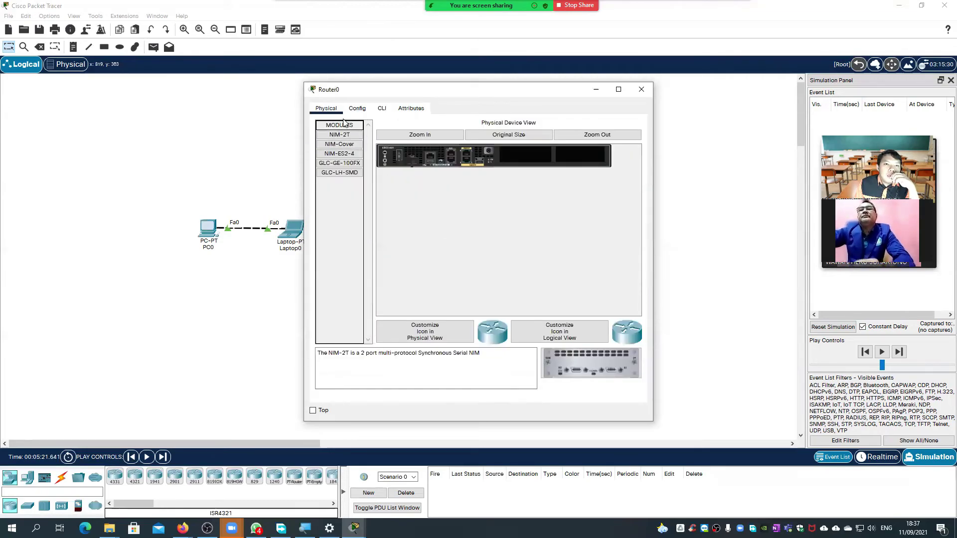
pyautogui.click(357, 112)
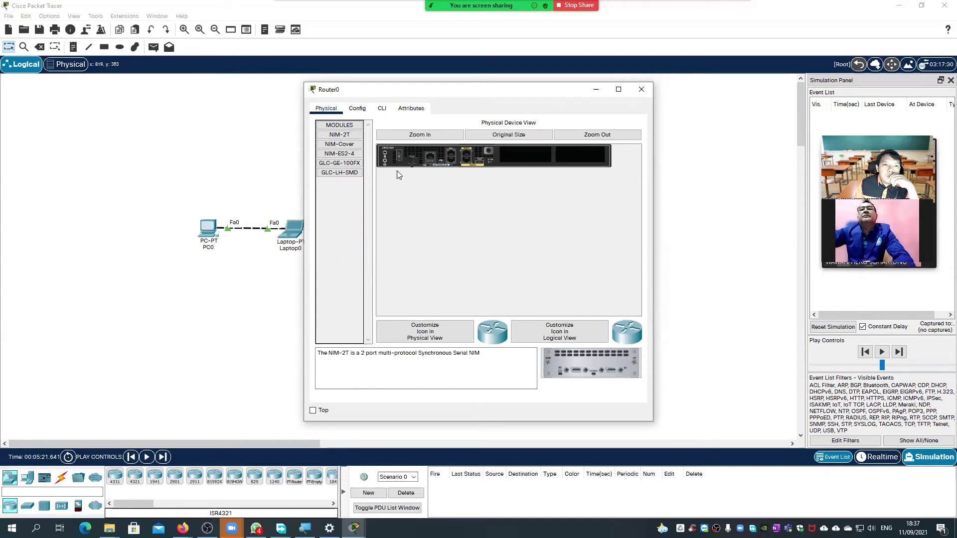
pyautogui.click(358, 112)
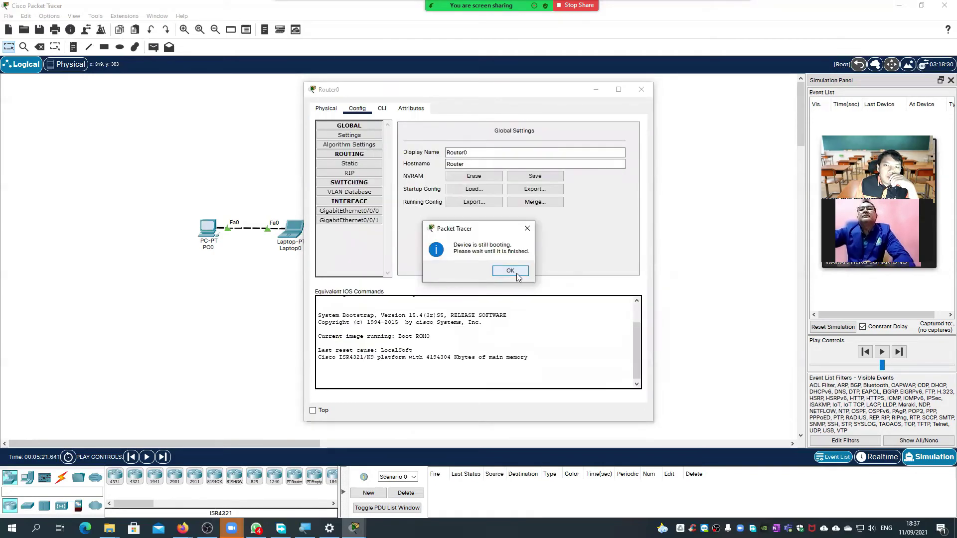
pyautogui.click(516, 274)
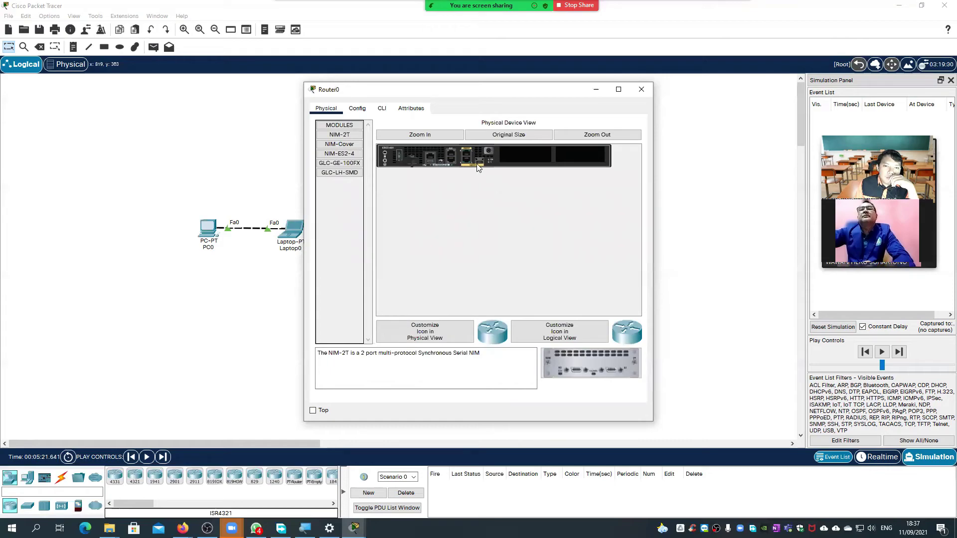
pyautogui.click(382, 111)
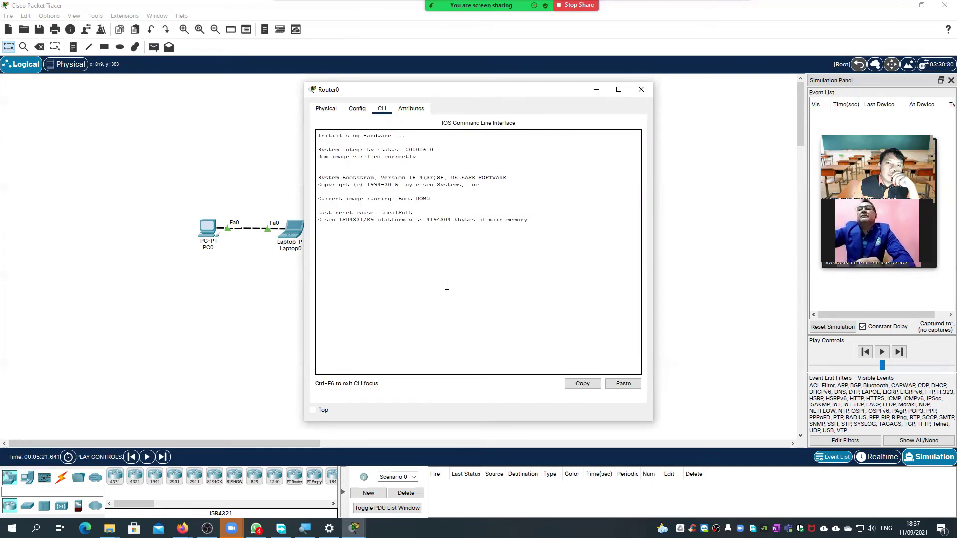
pyautogui.click(638, 89)
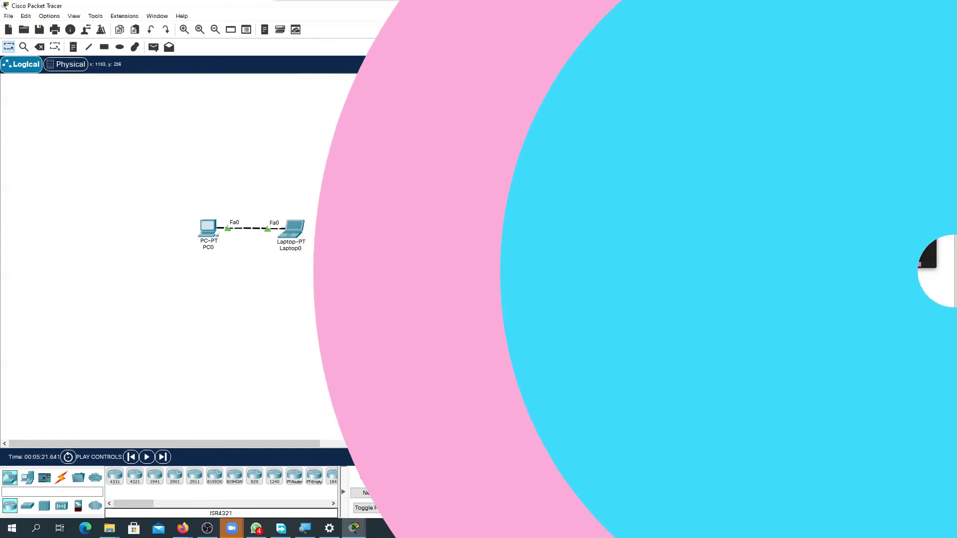